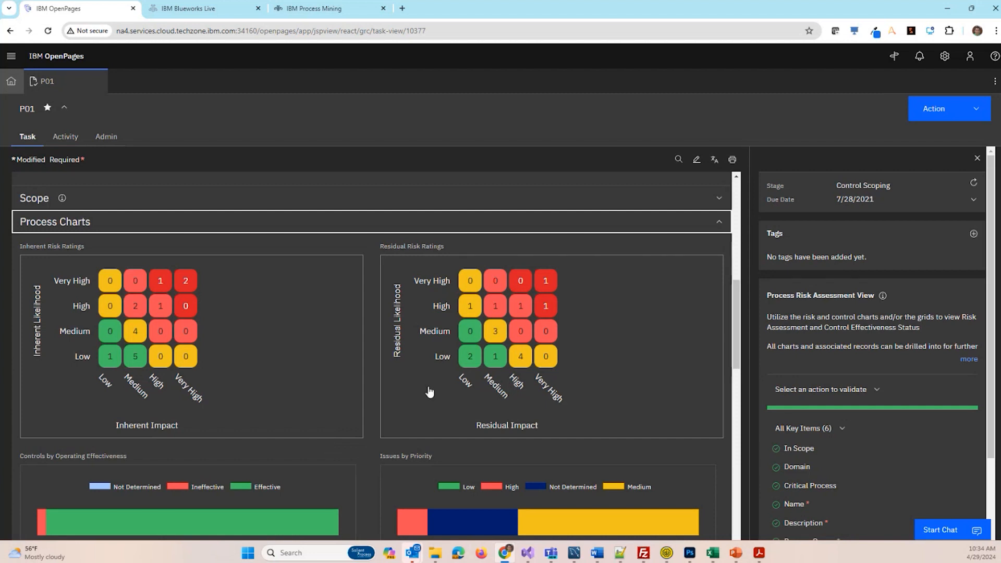
- Review the P01 process charts and assessment questionnaires, and expand the Process Map to examine its relationship tree
scroll(441, 409, down, 4)
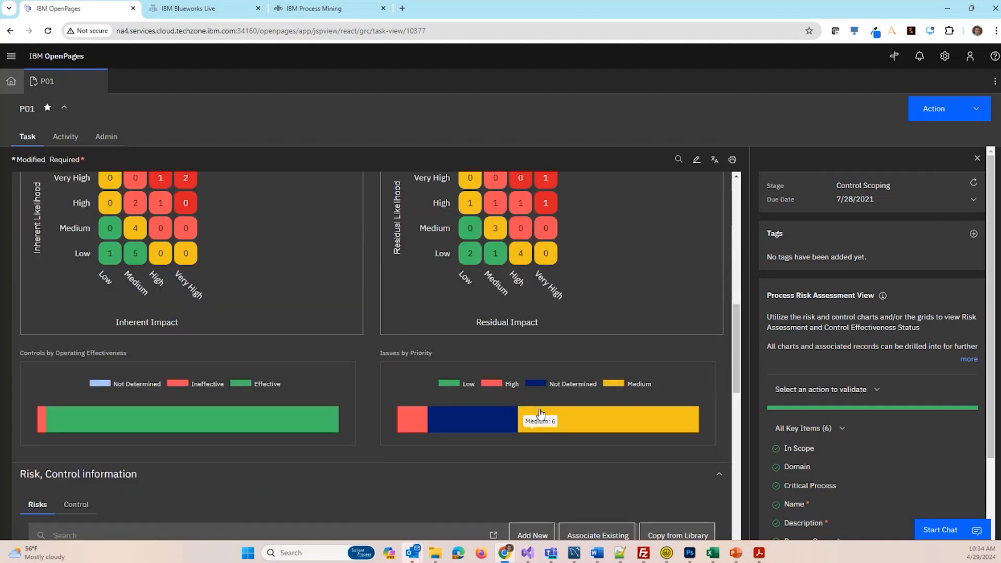
scroll(437, 393, down, 10)
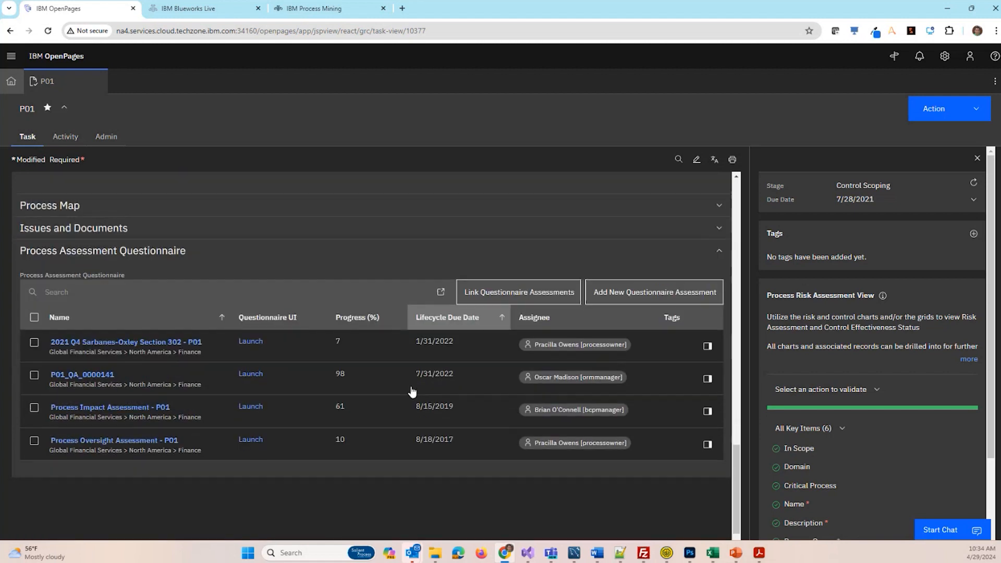
scroll(415, 406, up, 2)
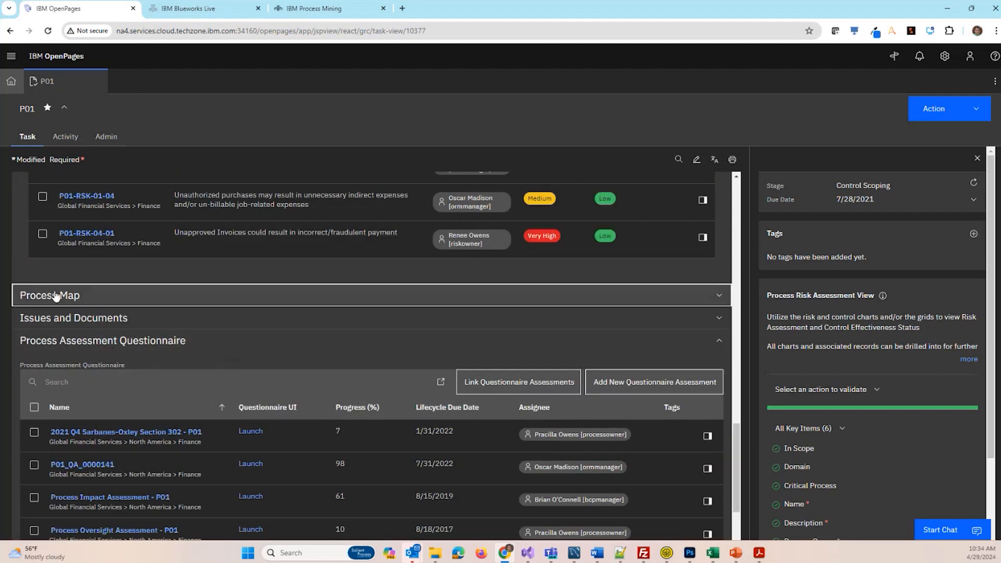
click(90, 301)
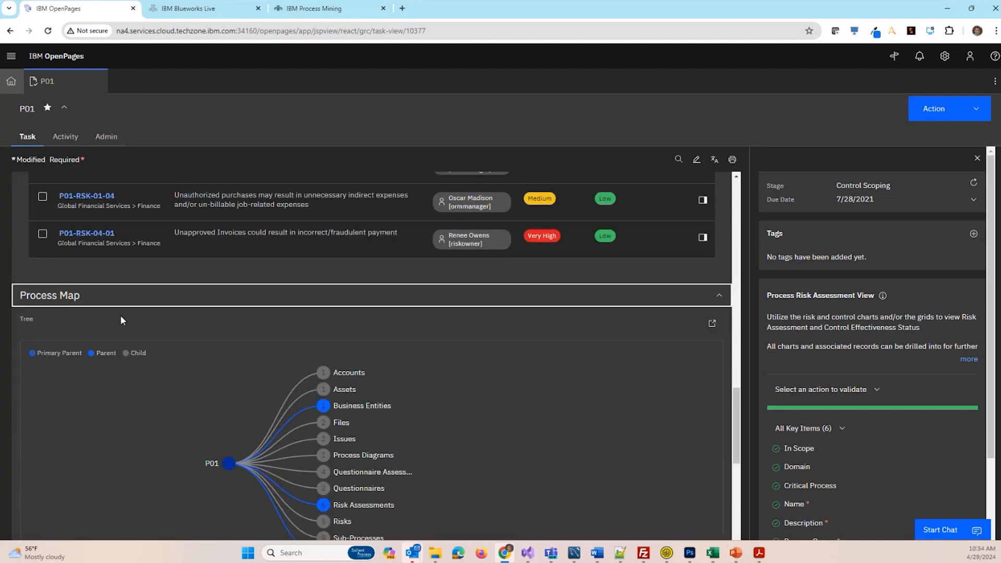
scroll(235, 306, down, 2)
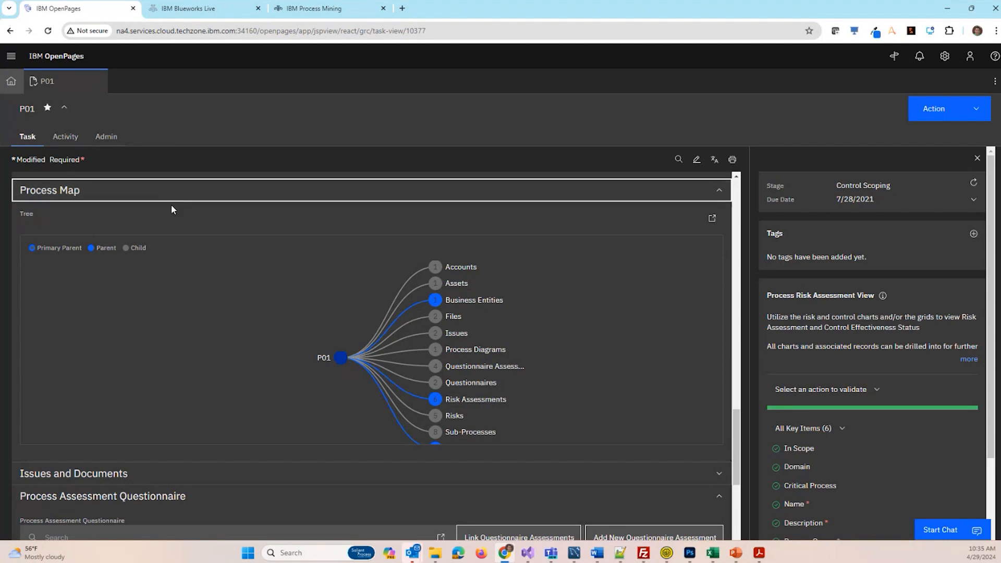
drag(274, 323, 205, 347)
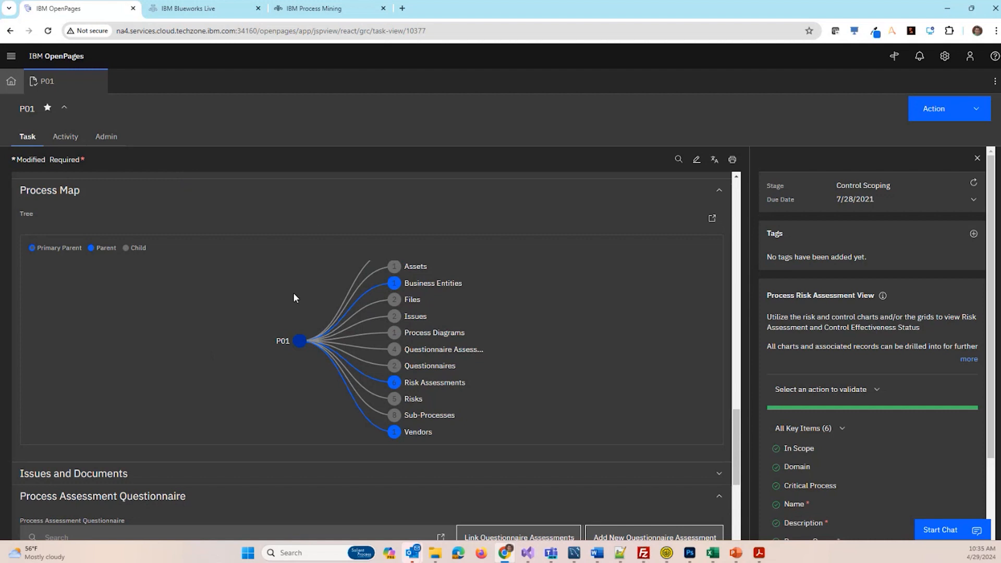
scroll(664, 302, down, 2)
scroll(662, 302, up, 15)
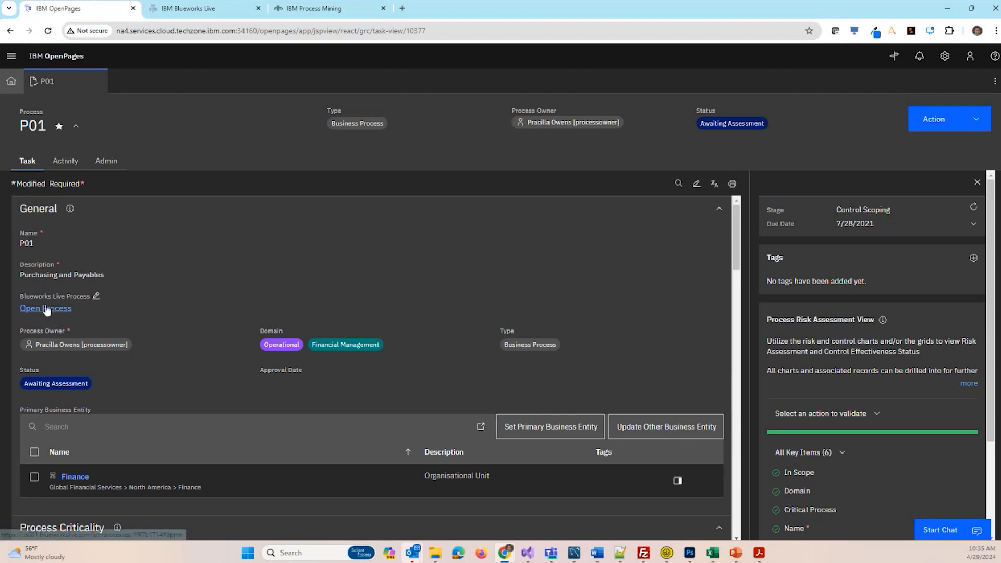
- Open P01's linked Blueworks Live process in a new tab, logging in with the saved credentials to view the enlarged diagram
right_click(54, 312)
click(83, 319)
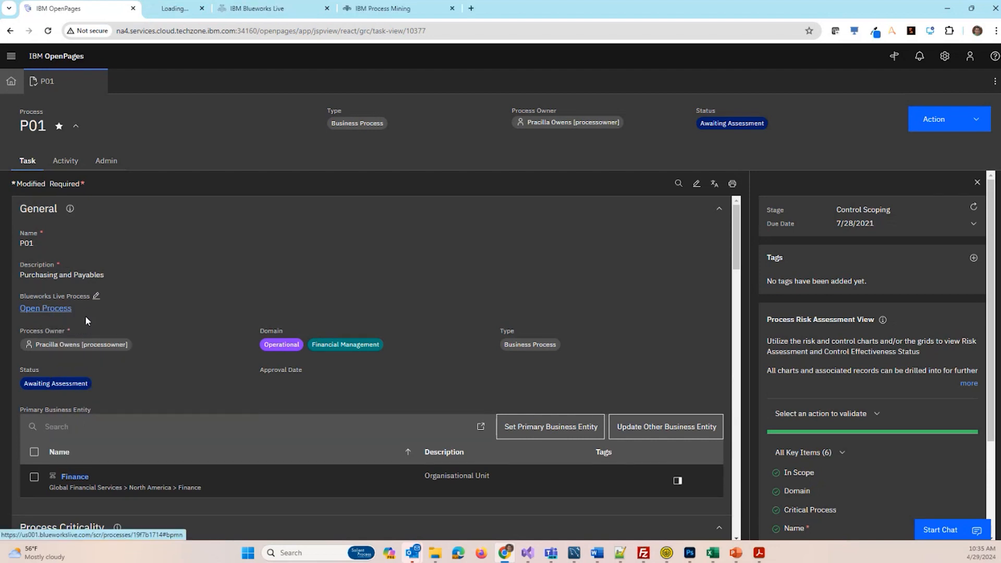
click(172, 8)
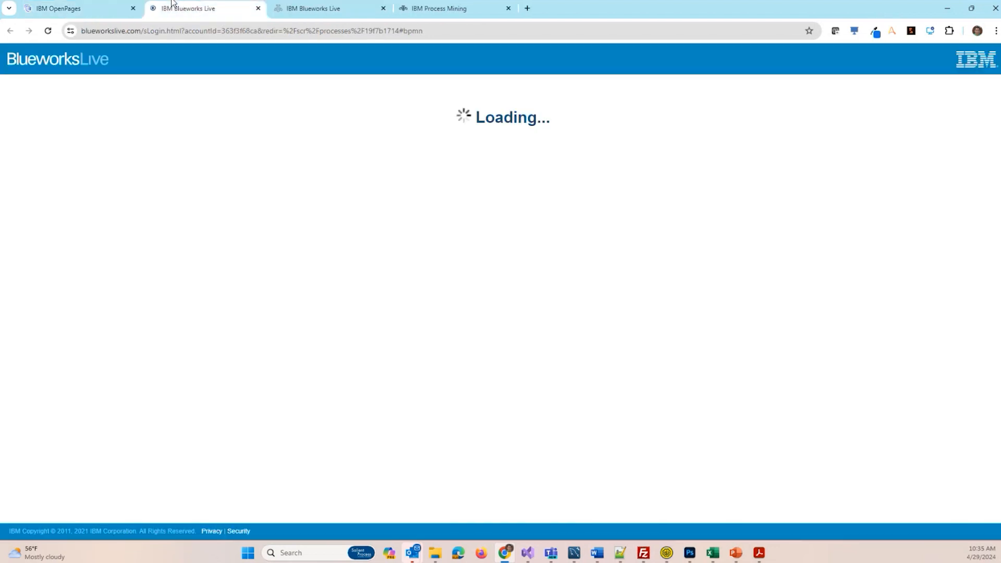
click(326, 286)
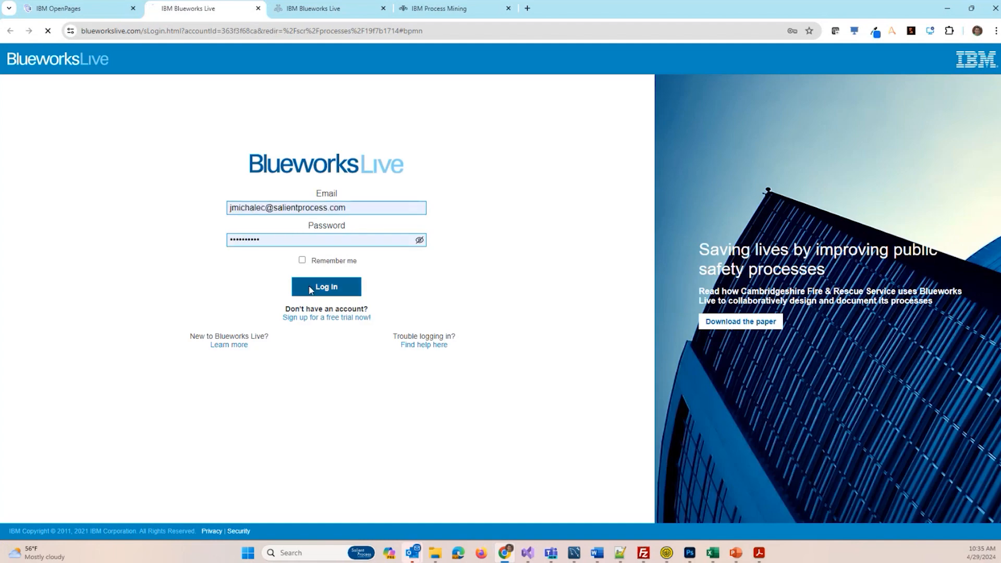
click(599, 193)
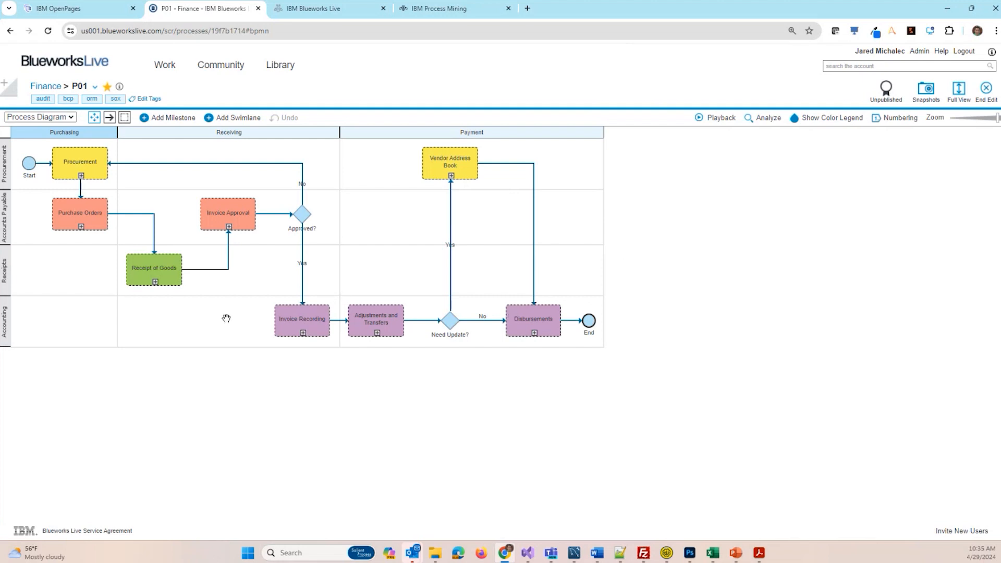
key(ctrl+plus)
key(ctrl+plus)
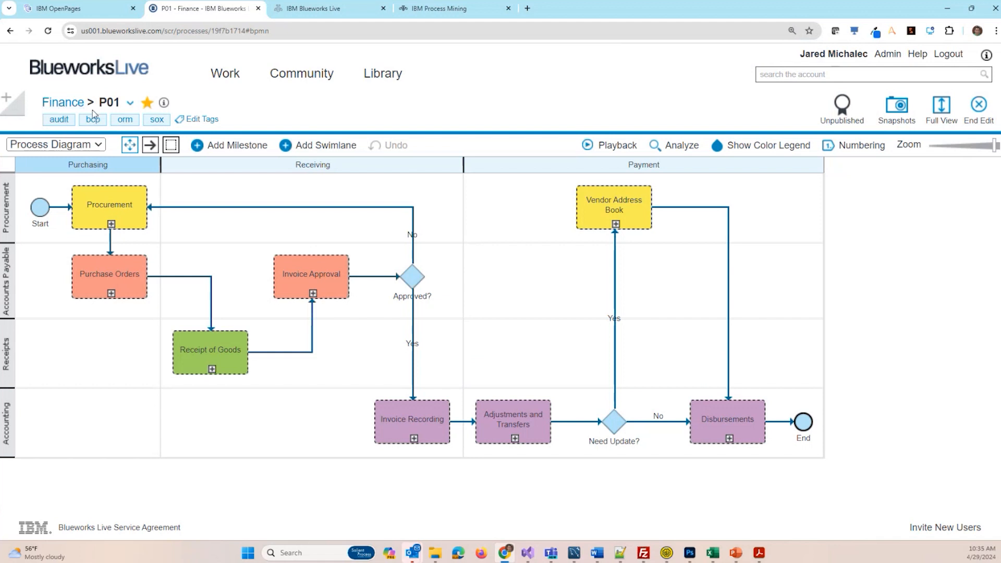
- Compare the P01 record in OpenPages with its Blueworks Live diagram, checking the Procurement activity's RCM Risk and RCM Control details
click(58, 9)
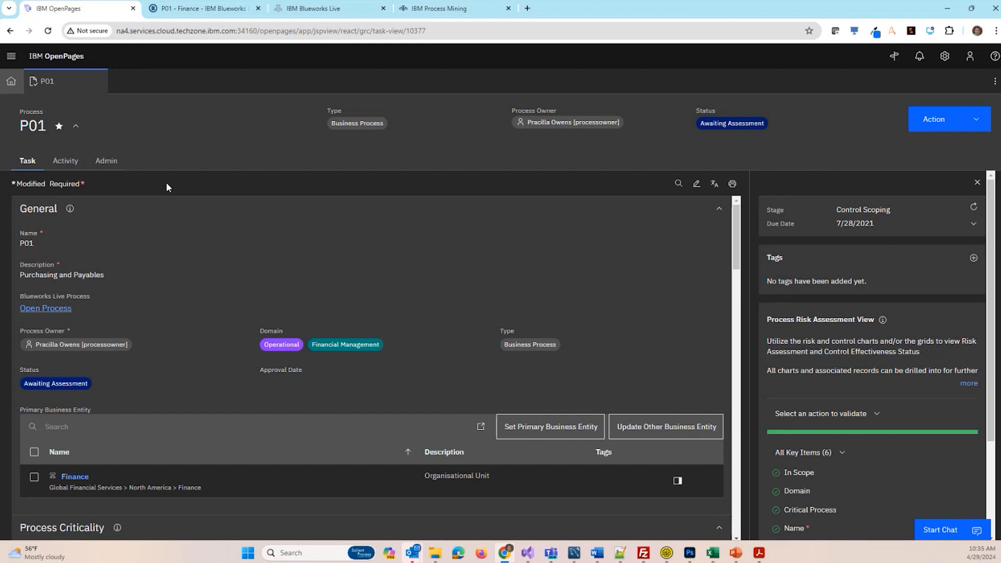
click(201, 9)
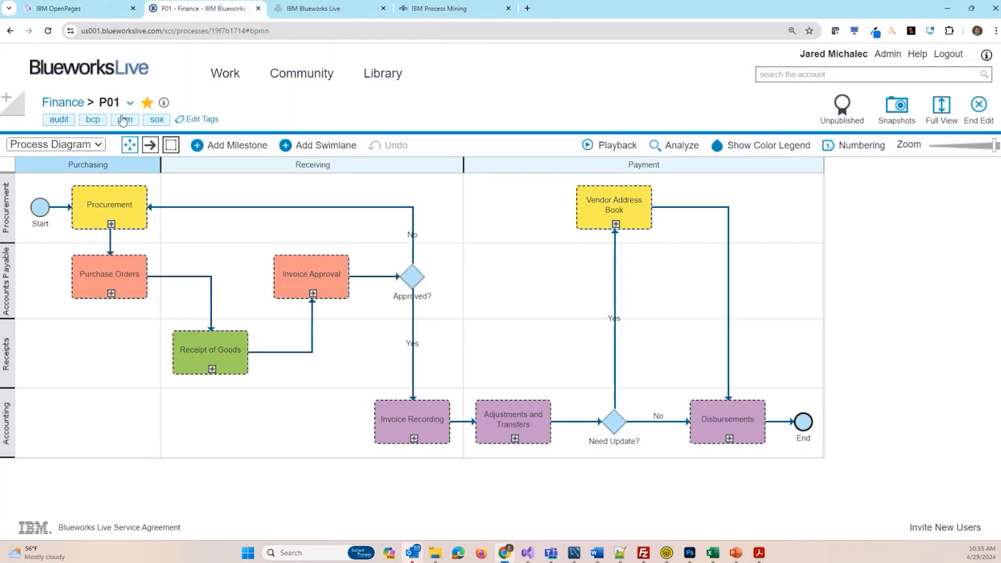
double_click(137, 214)
scroll(631, 313, down, 5)
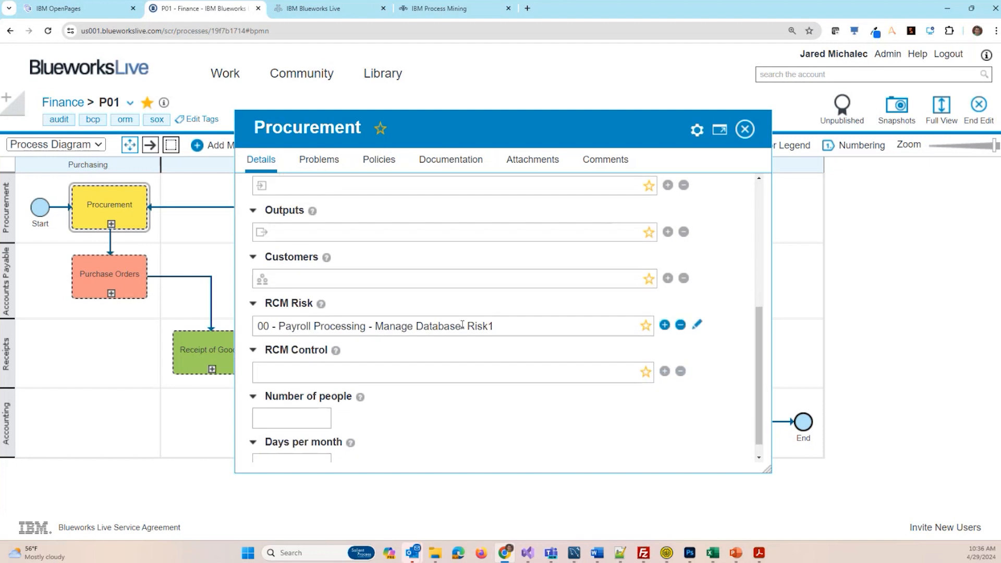
mouse_move(313, 331)
click(745, 129)
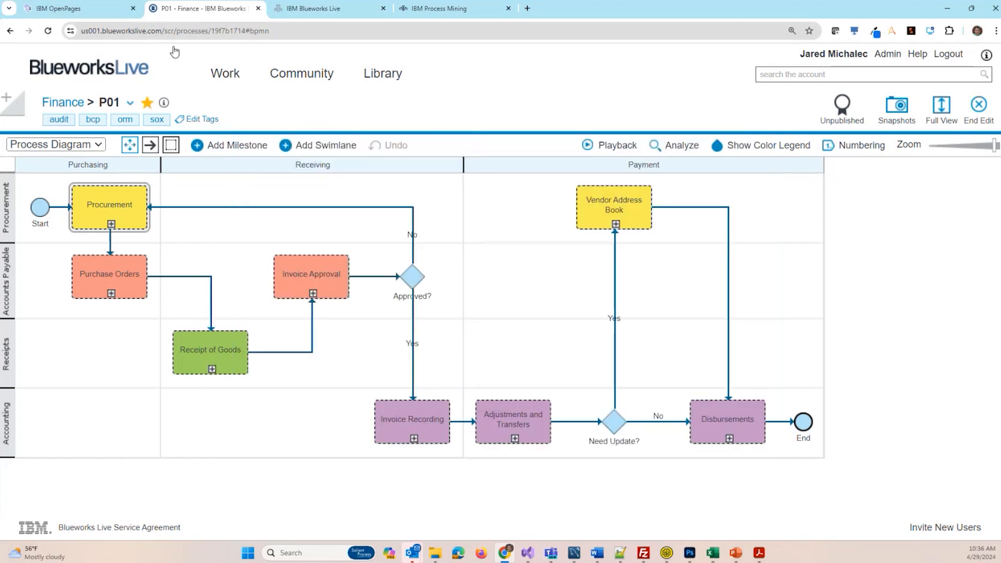
click(99, 10)
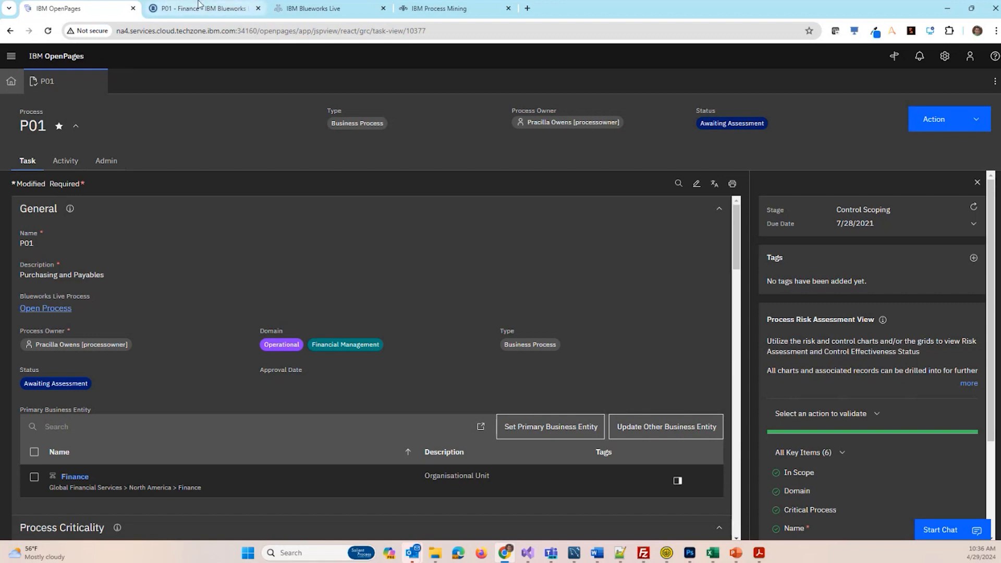
click(168, 7)
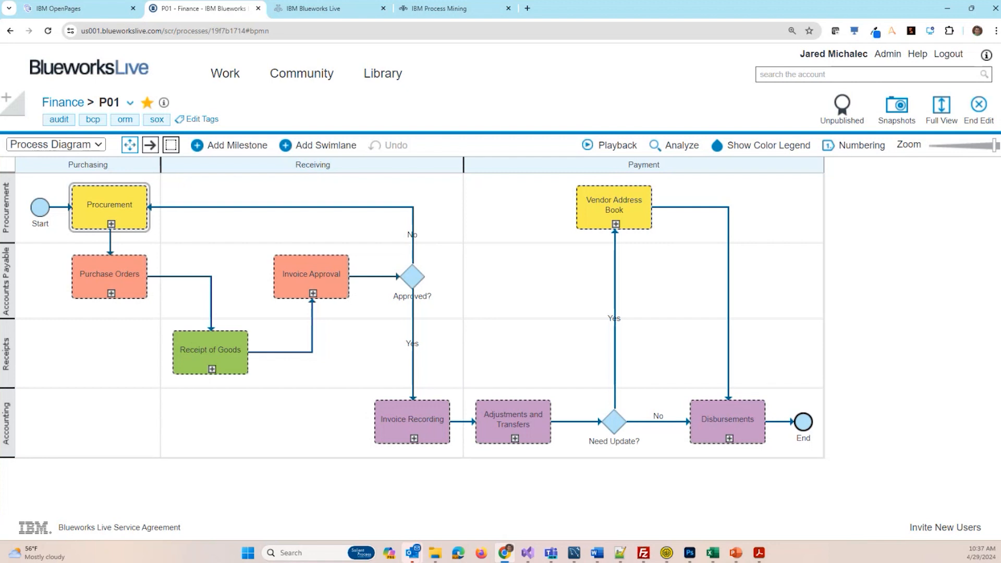
- Switch to the Risk Events CSV in Excel, fit columns A to N to their contents, and look over the event rows
key(alt+Tab)
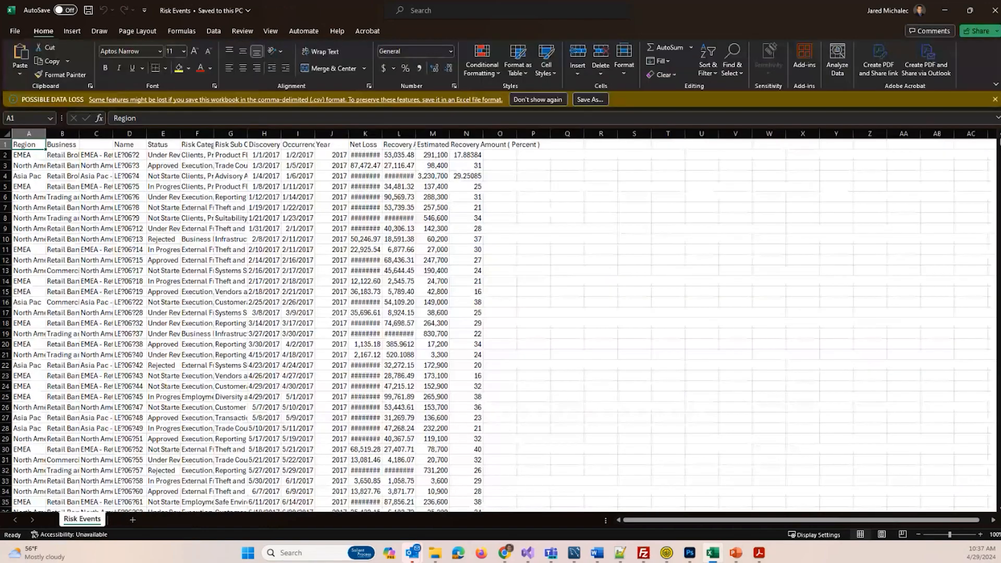
click(769, 301)
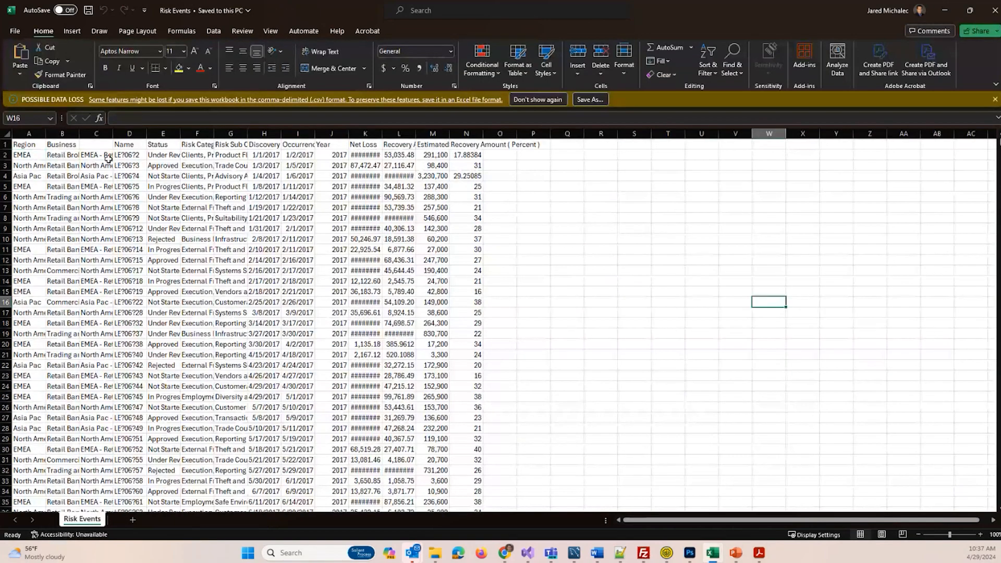
drag(37, 134, 454, 132)
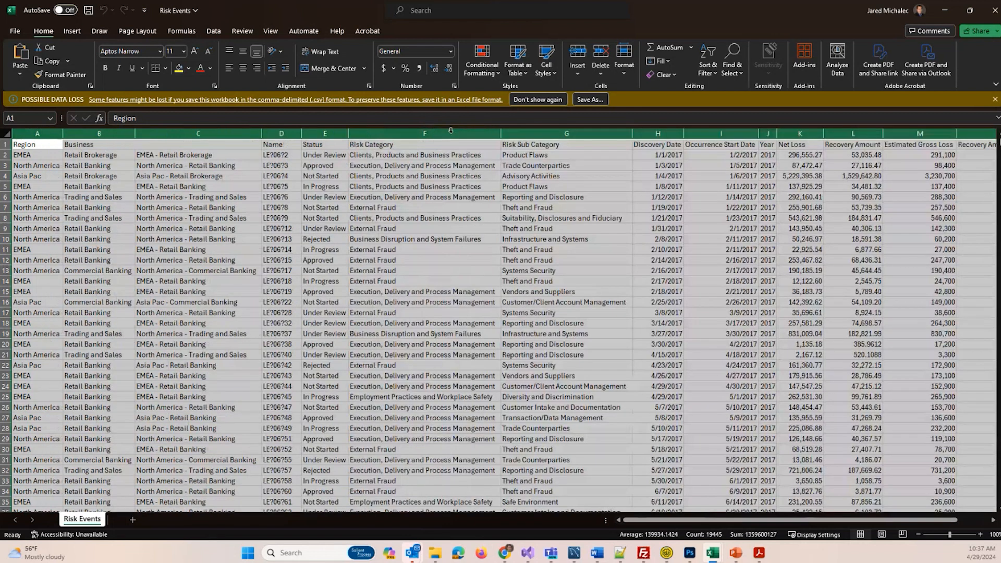
double_click(449, 133)
click(563, 218)
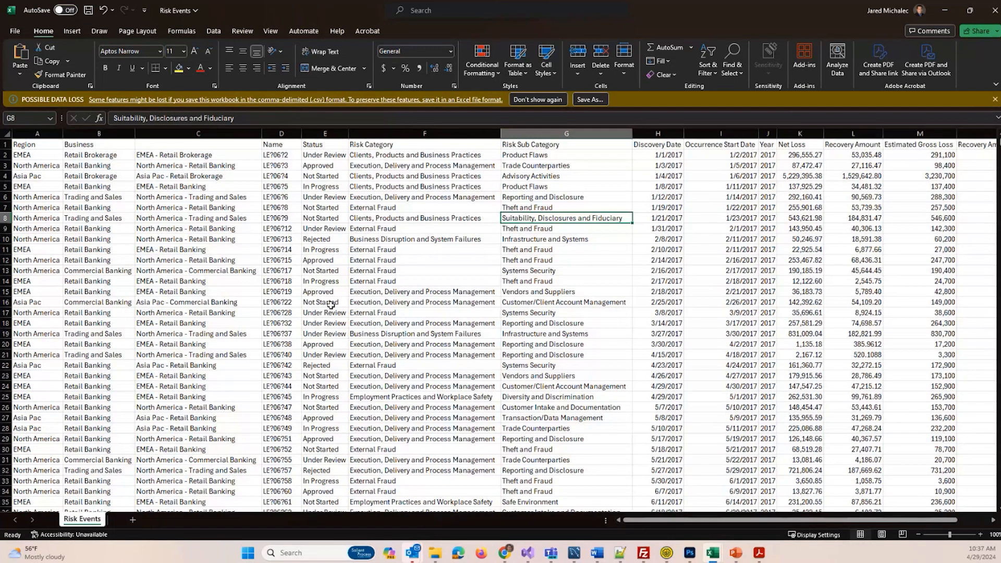
scroll(587, 285, down, 12)
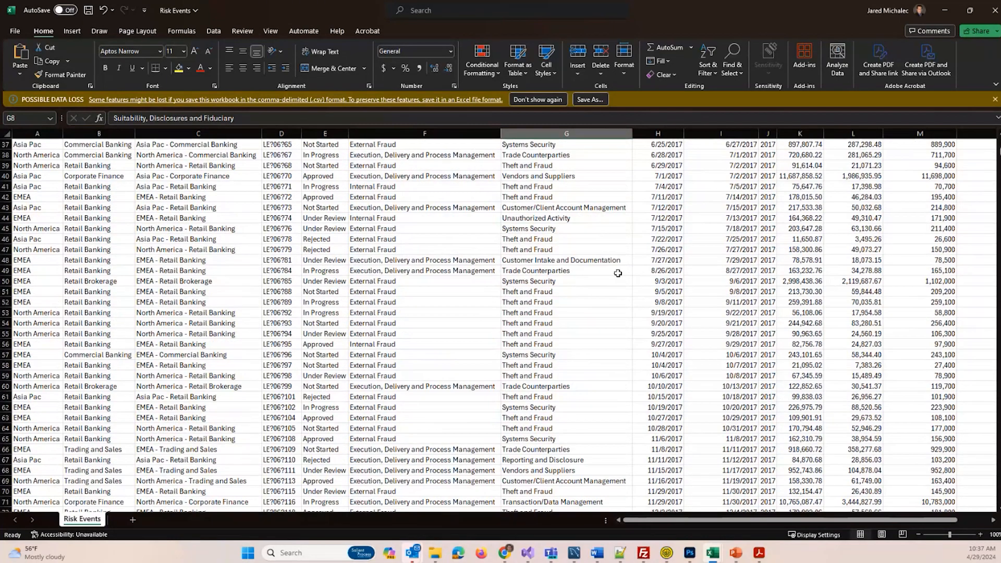
mouse_move(999, 151)
mouse_down()
mouse_move(1000, 501)
mouse_move(999, 144)
mouse_up()
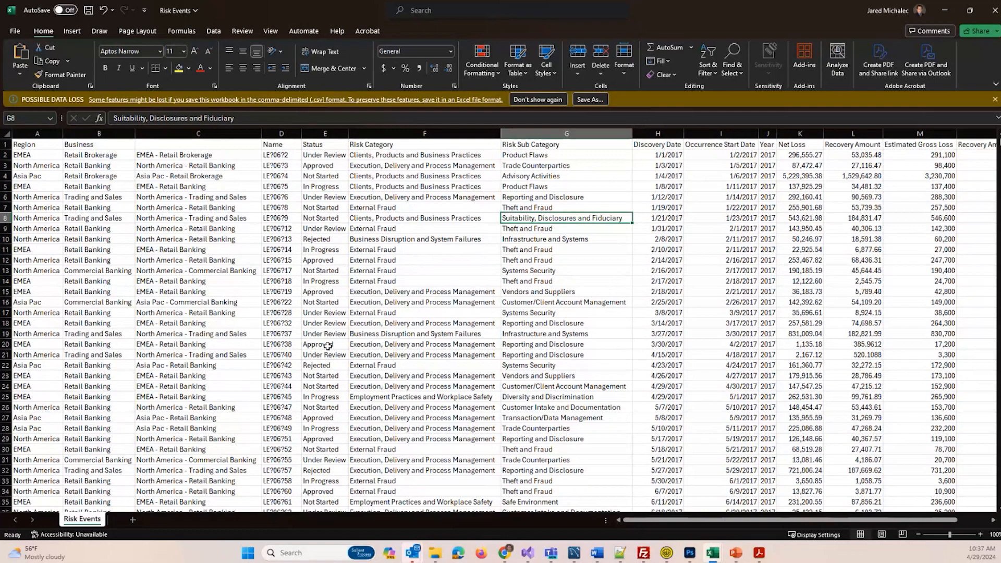
- Switch to IBM Process Mining in Chrome and log in with the saved credentials
mouse_move(504, 552)
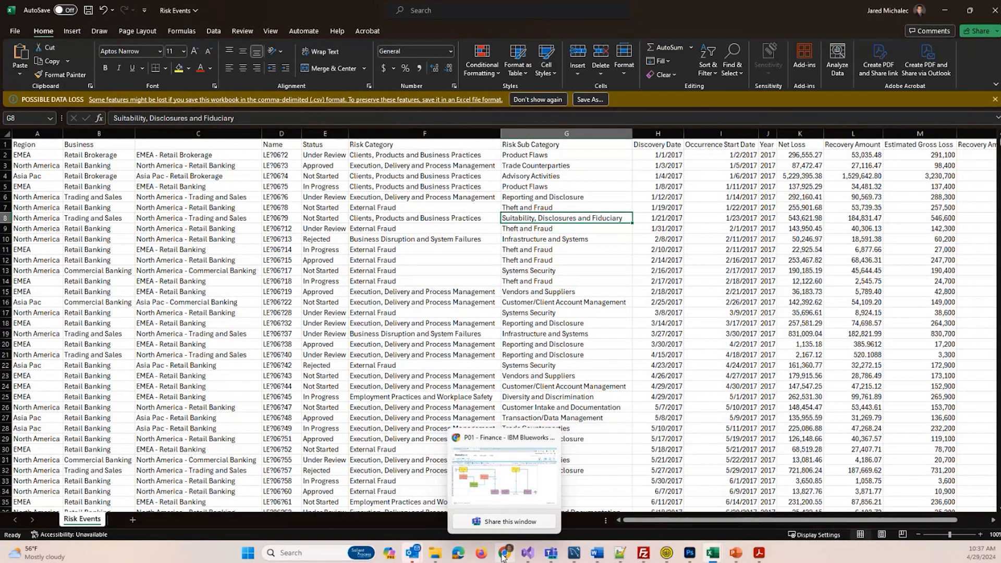
click(489, 482)
click(443, 8)
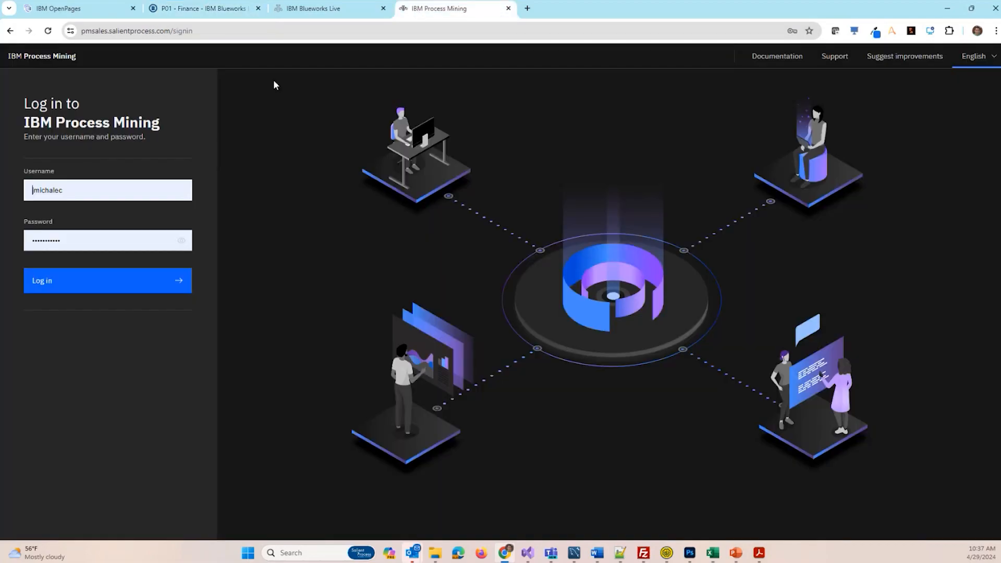
click(85, 292)
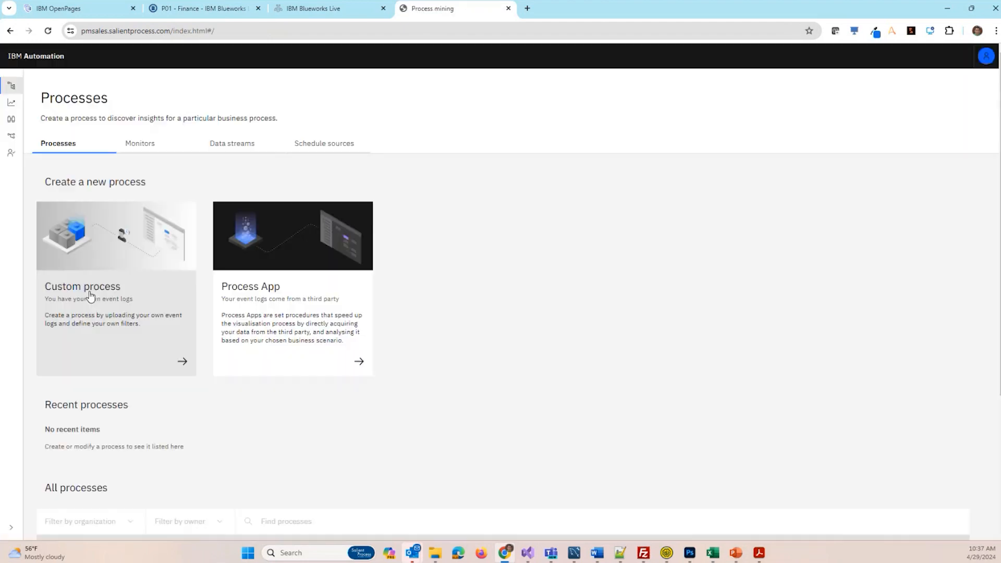
- Create a custom process named "OpenPages Risk Events" and continue to its data source
click(85, 285)
click(218, 246)
text(OpenPages Risk Events)
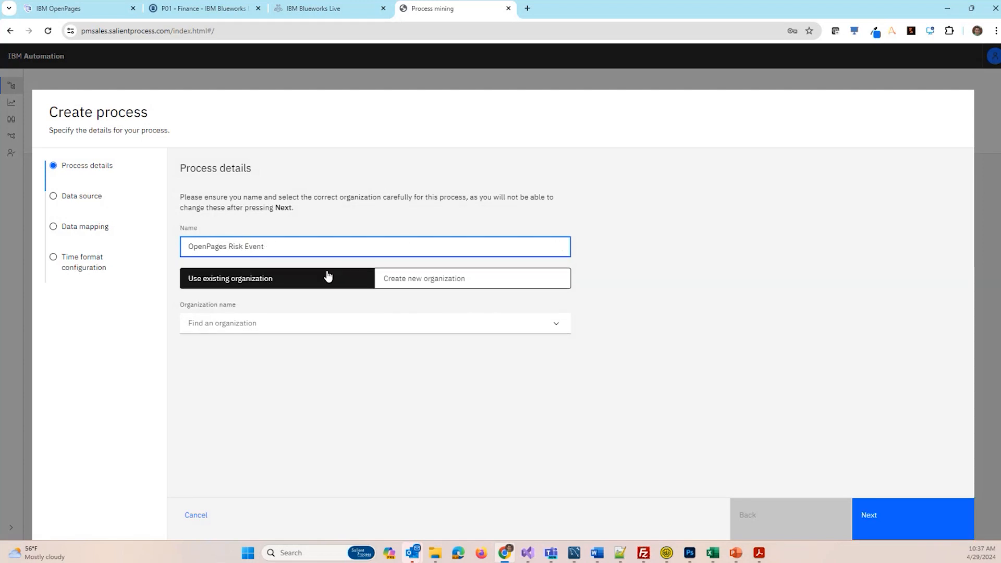
click(889, 526)
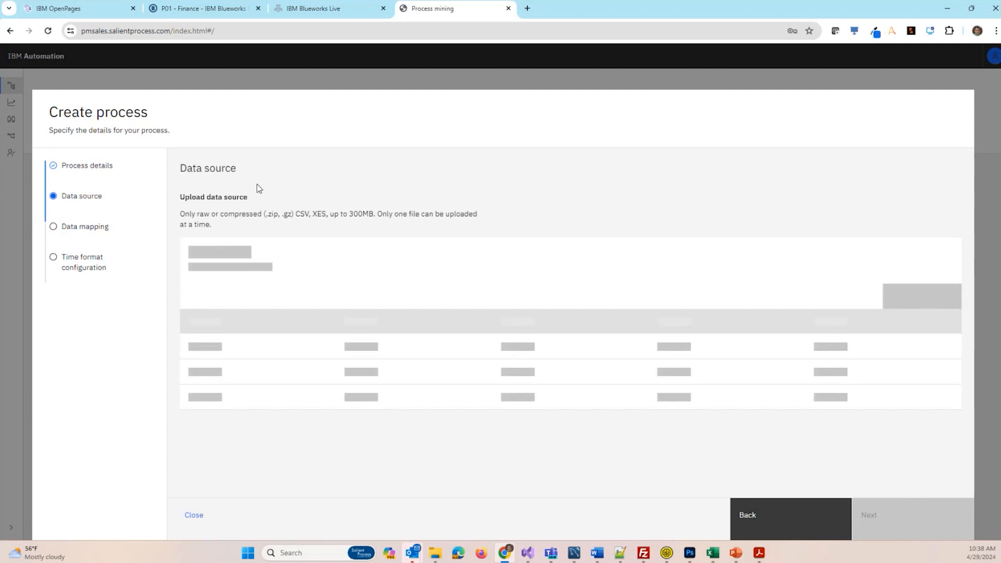
- Upload the Risk Events CSV file as the process's data source and continue to the data mapping
click(209, 259)
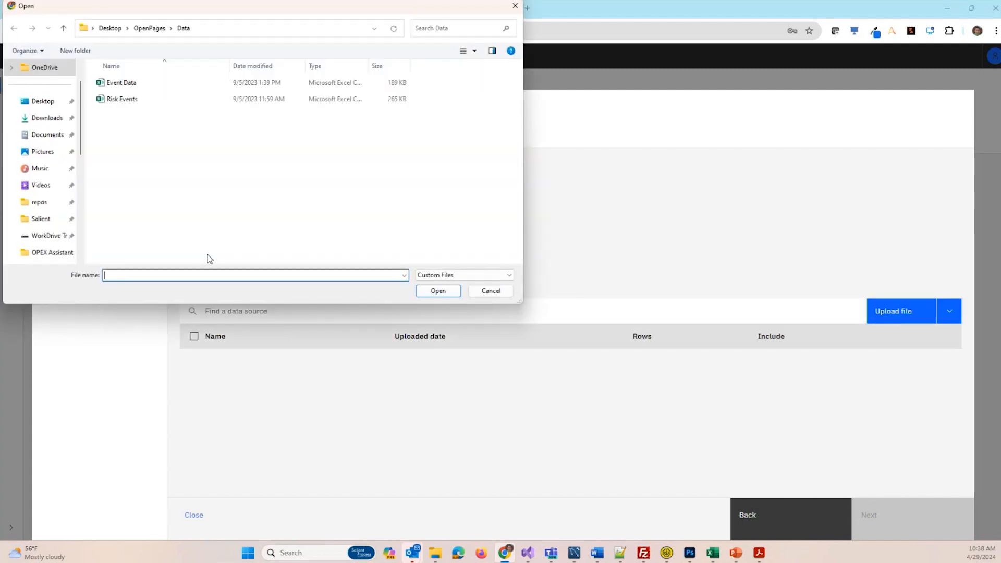
click(122, 99)
click(446, 297)
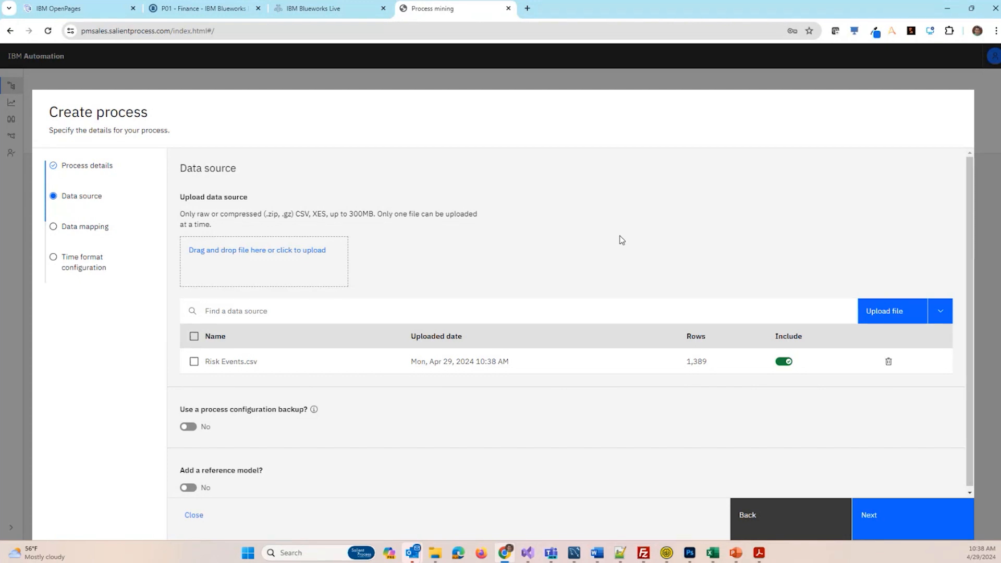
click(891, 520)
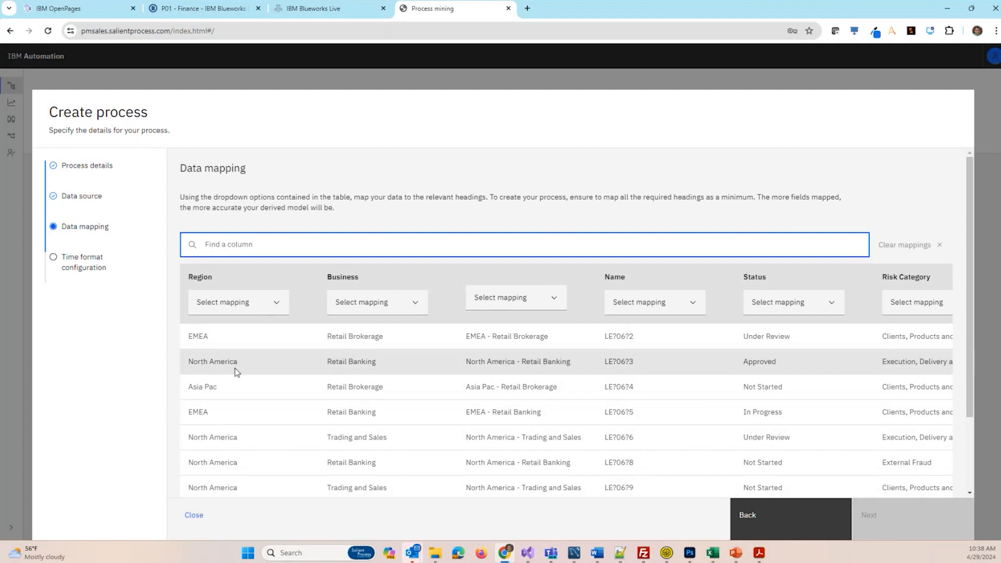
- Map the Status column to Activity and the Occurrence Start Date column to Start time
click(788, 306)
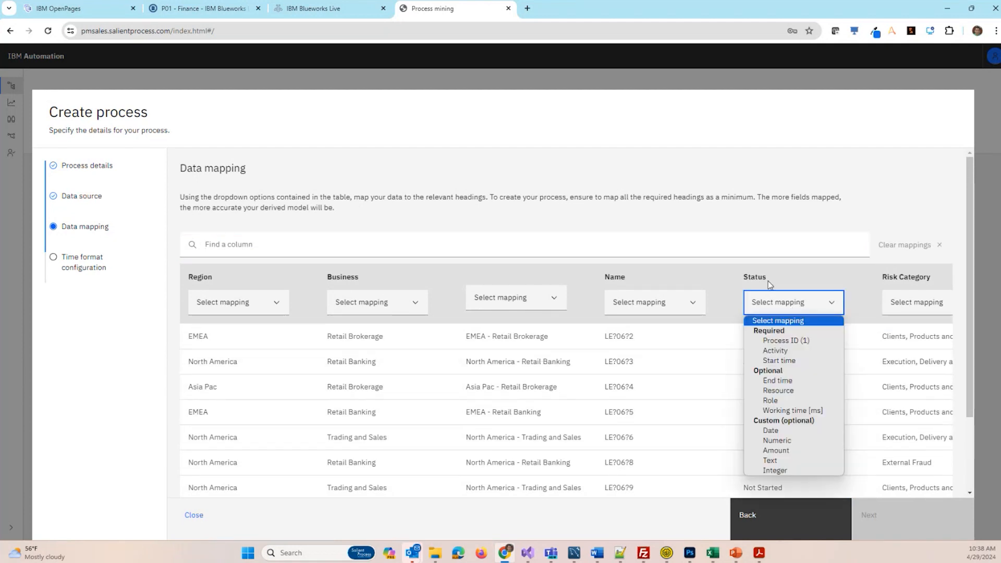
click(784, 352)
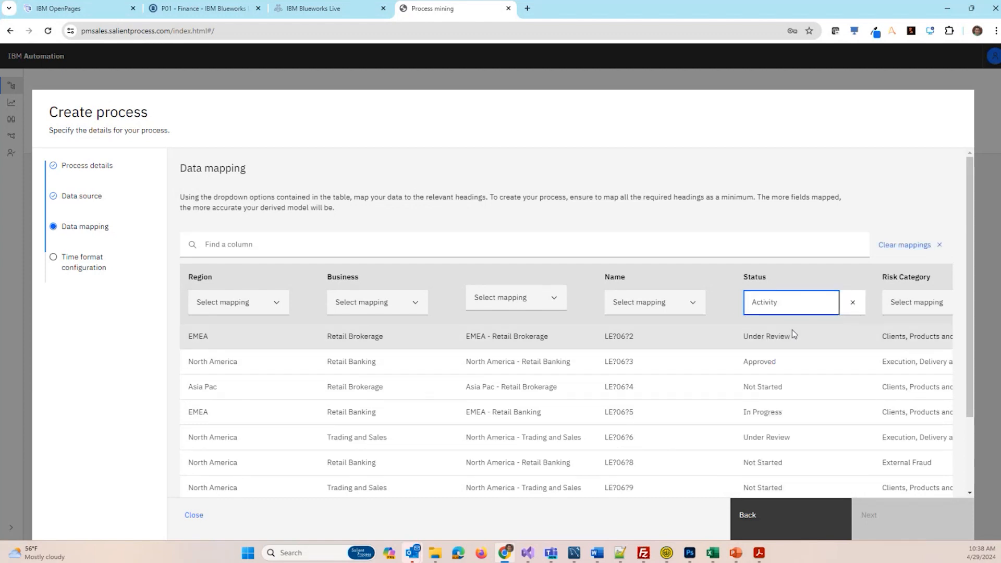
scroll(483, 490, down, 2)
drag(460, 490, 819, 469)
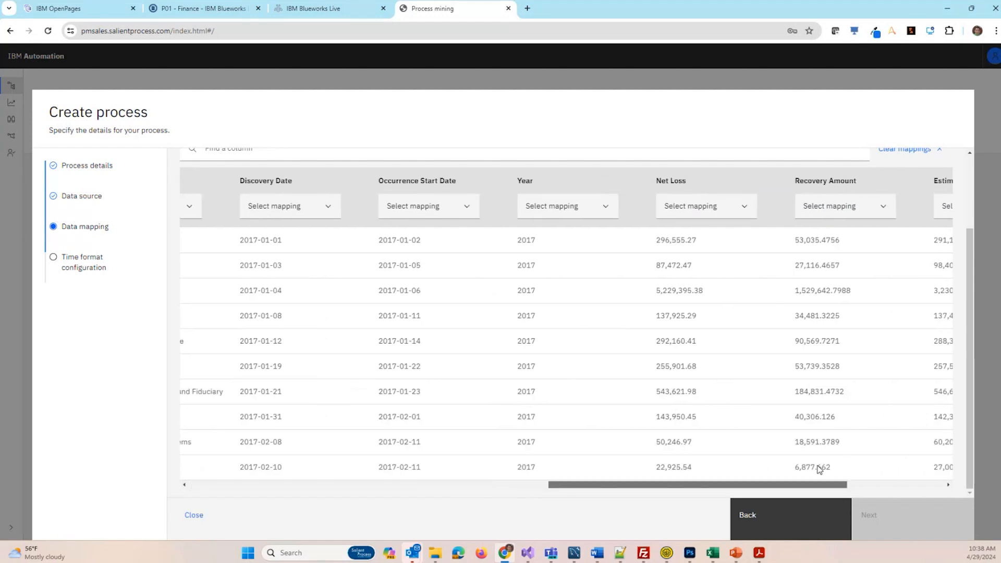
click(443, 206)
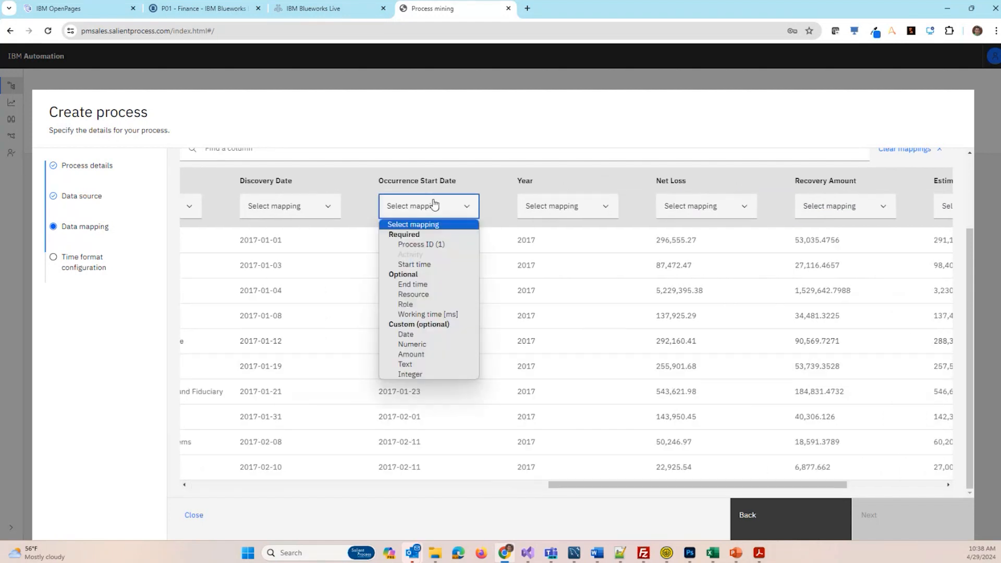
click(423, 264)
- Map the unnamed column combining region and business to Process ID (1), and create the process with the detected yyyy-MM-dd time format
drag(613, 489, 235, 458)
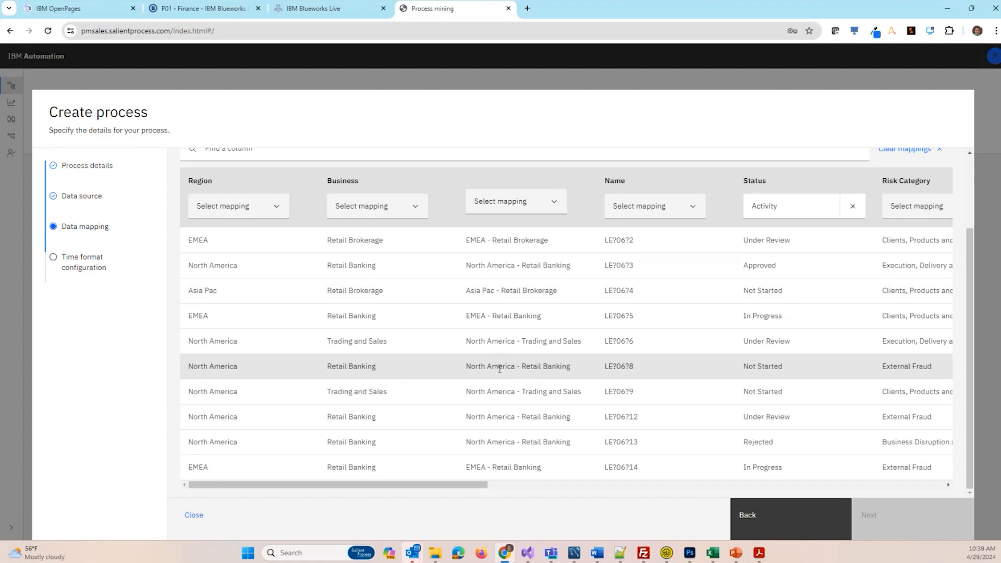
click(515, 202)
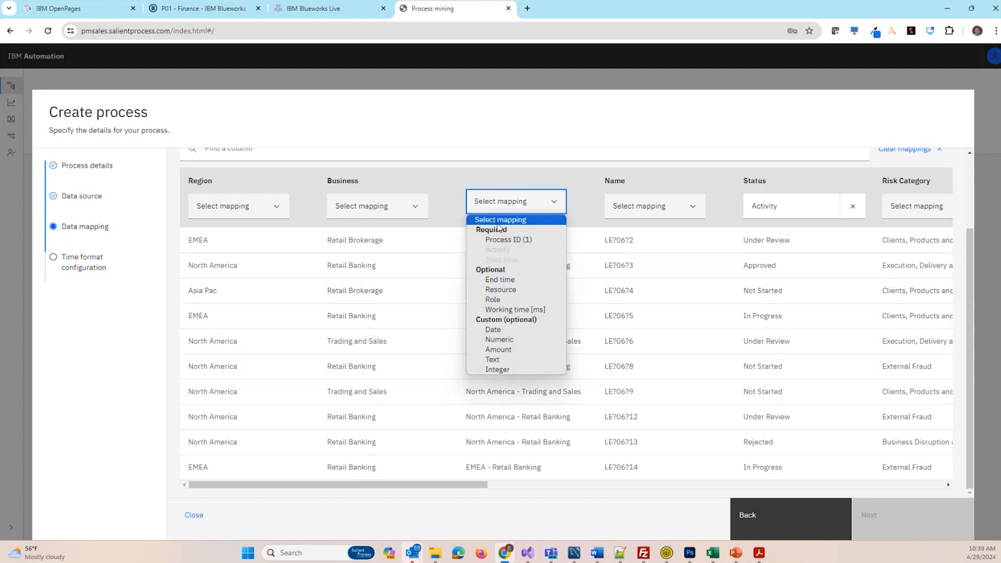
click(495, 239)
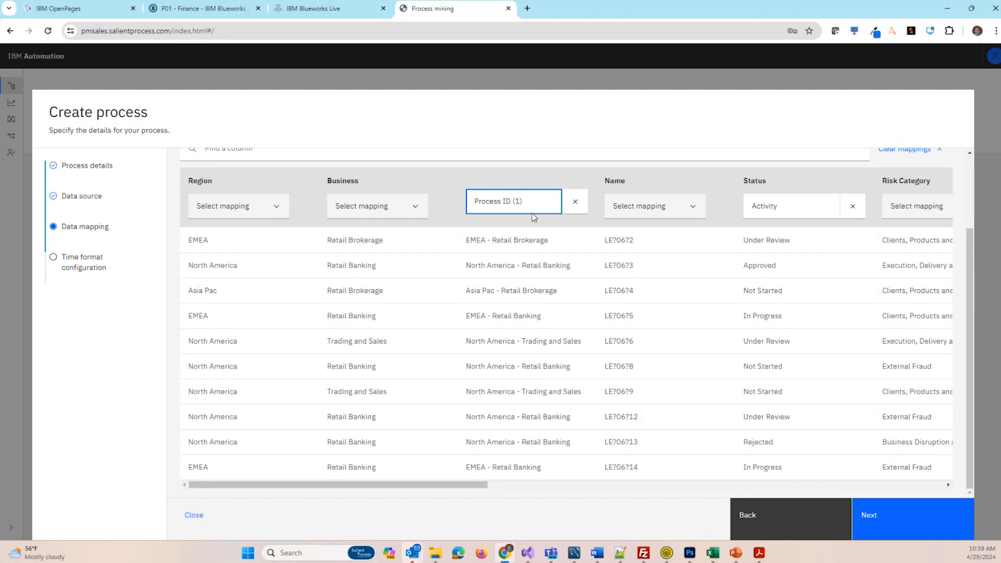
click(886, 506)
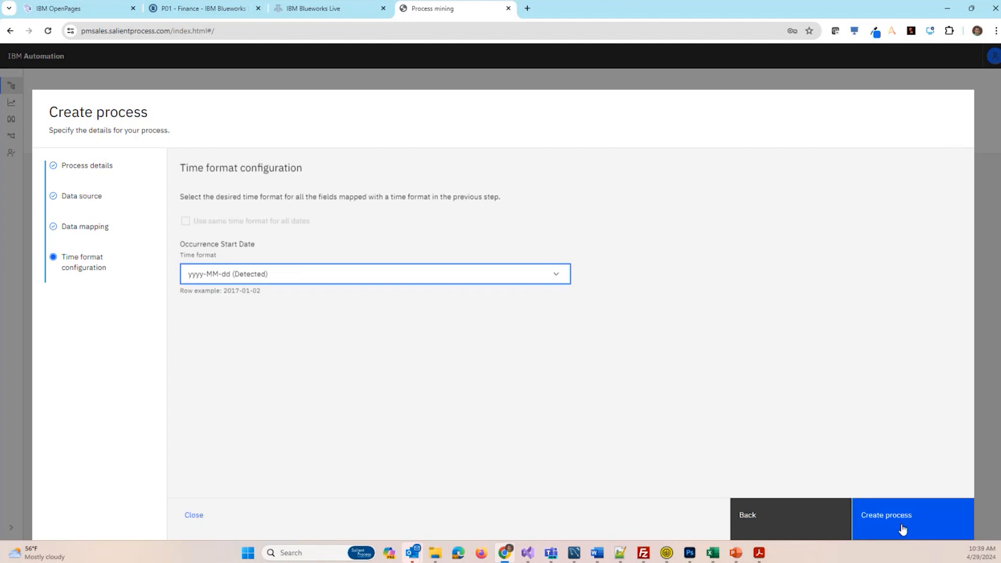
click(911, 519)
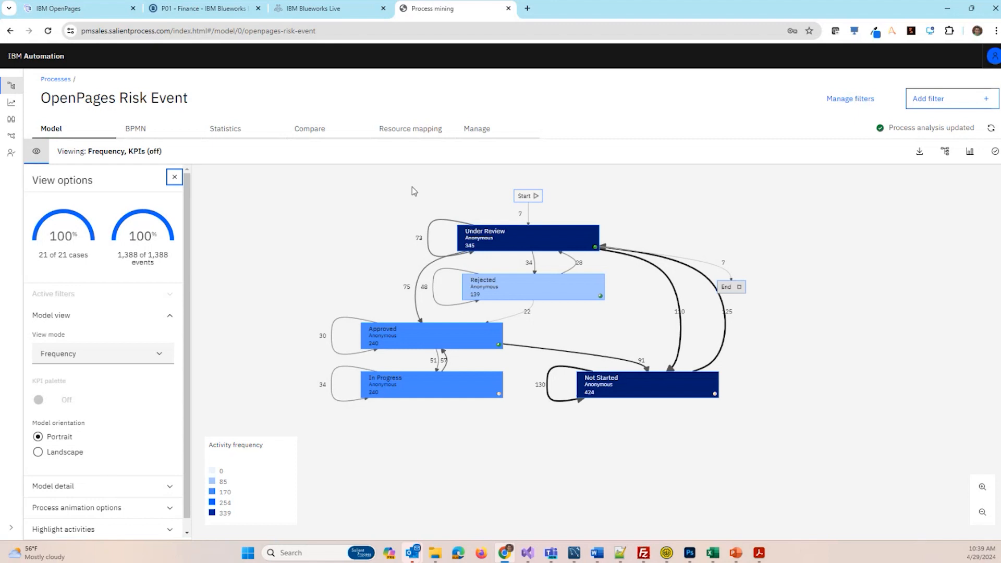
- Look through the model's view modes and examine the Rejected activity's statistics by Process and by Activity
click(106, 354)
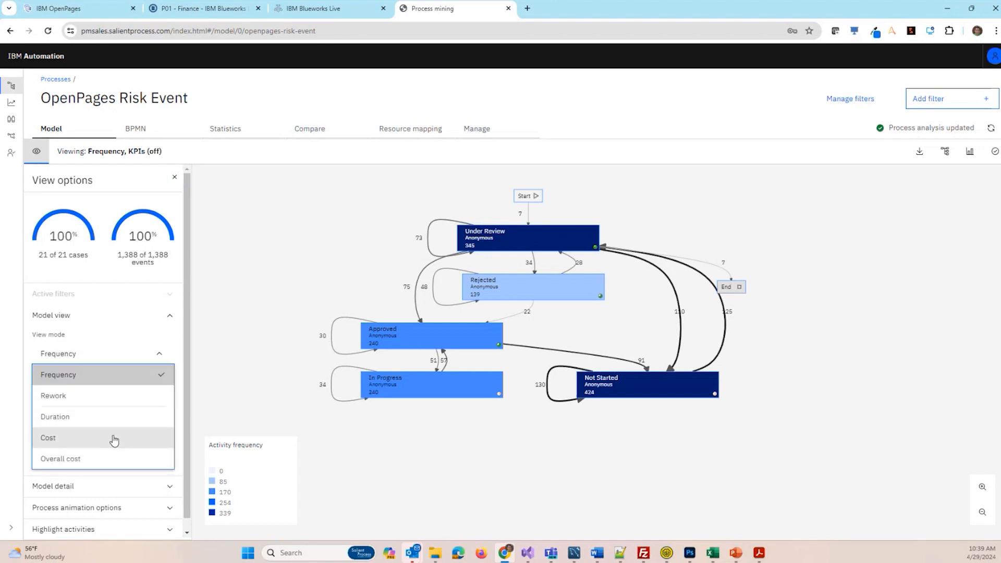
click(318, 260)
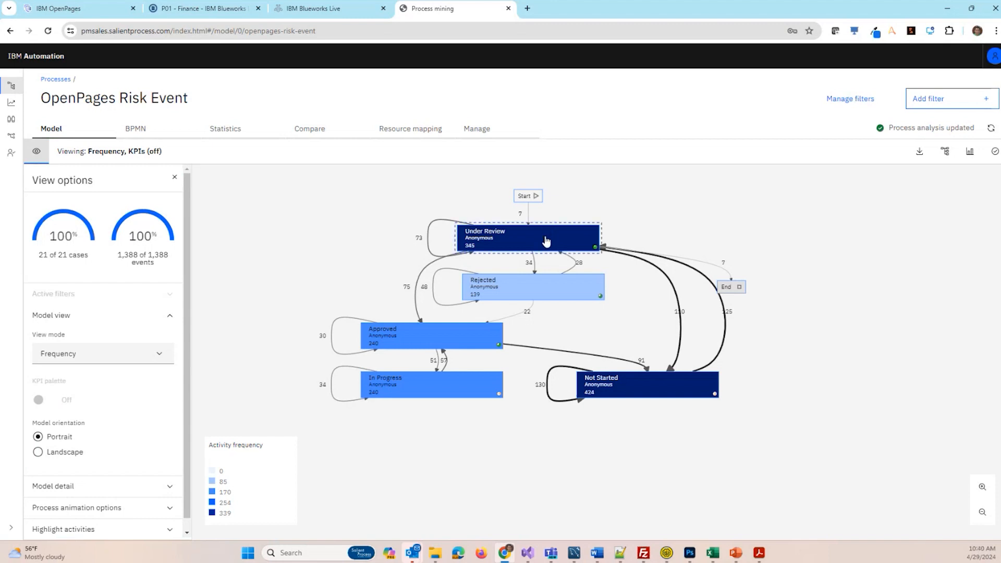
click(517, 290)
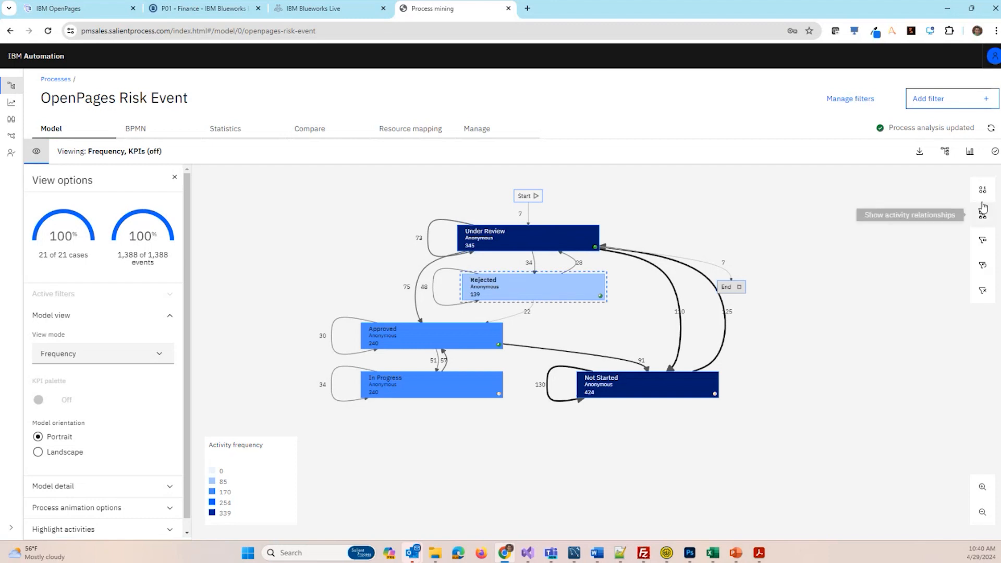
click(978, 216)
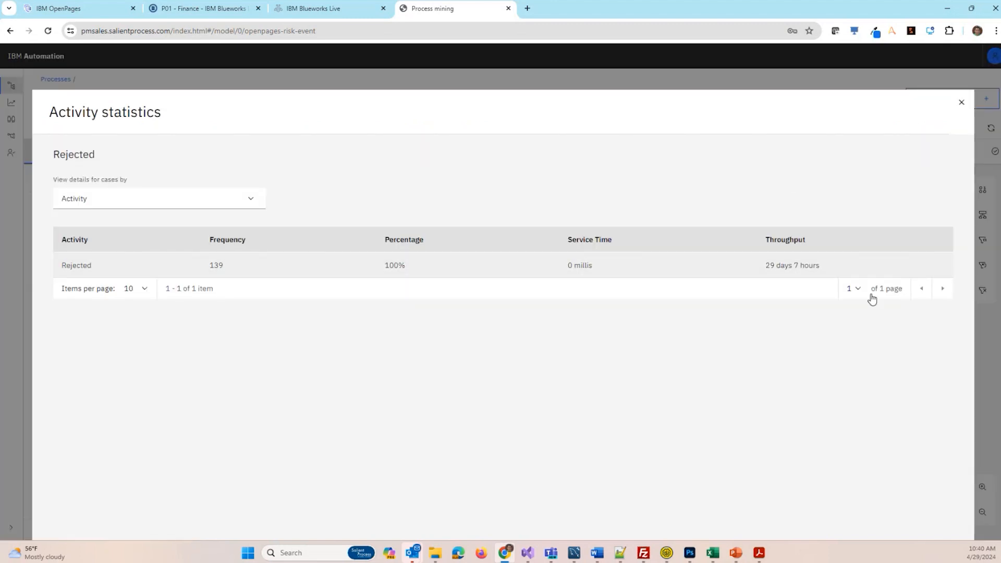
click(171, 202)
click(109, 239)
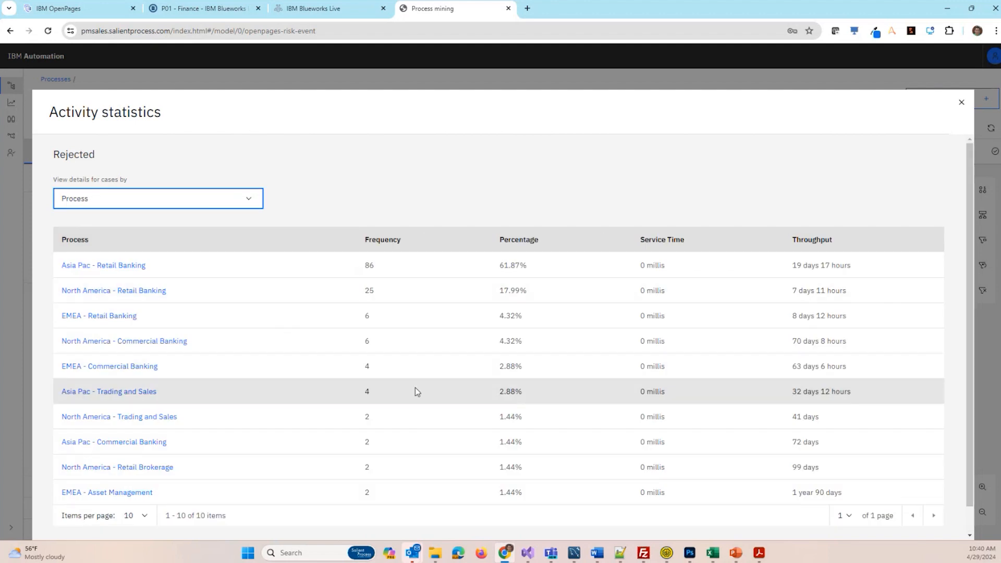
scroll(319, 346, down, 1)
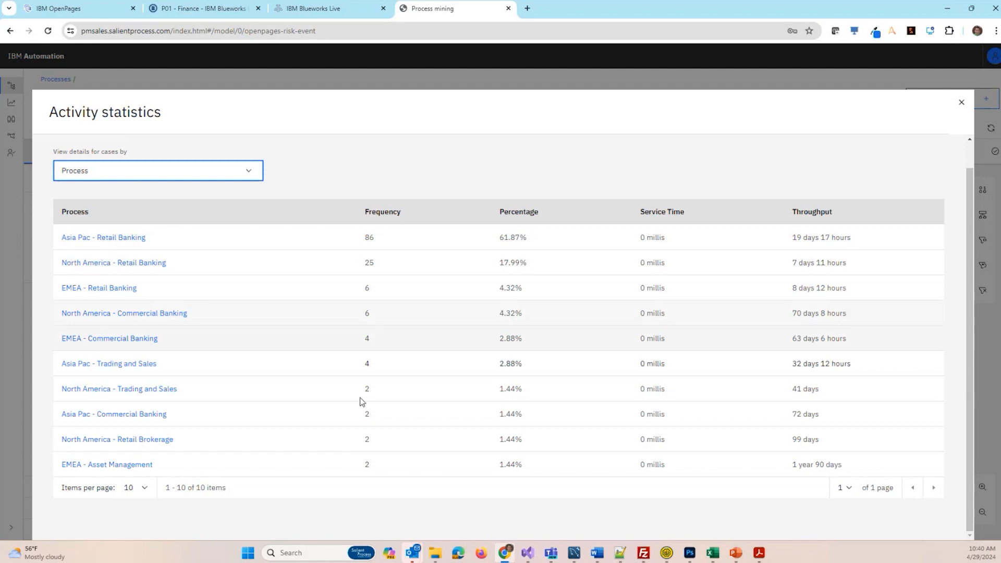
click(148, 176)
click(177, 192)
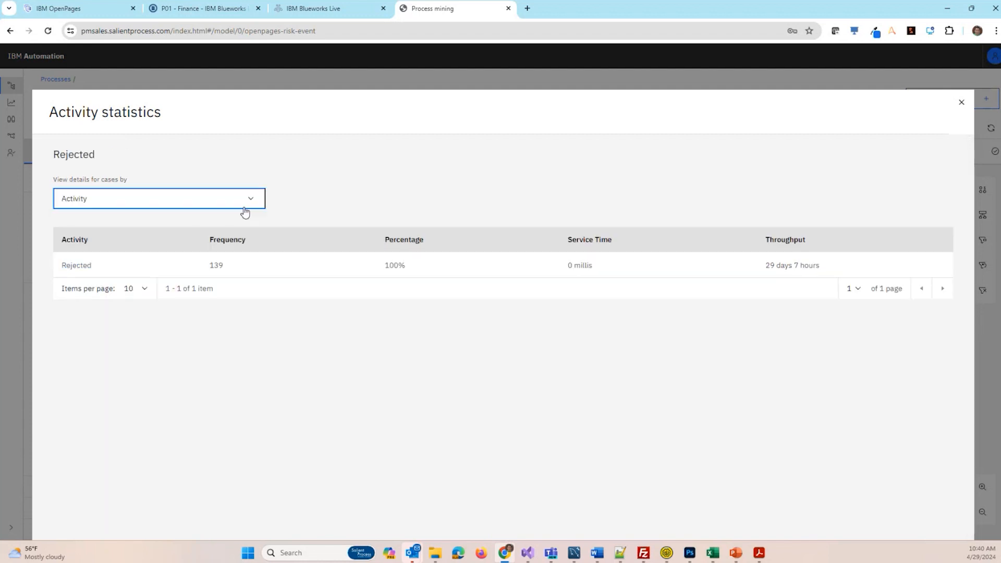
click(961, 102)
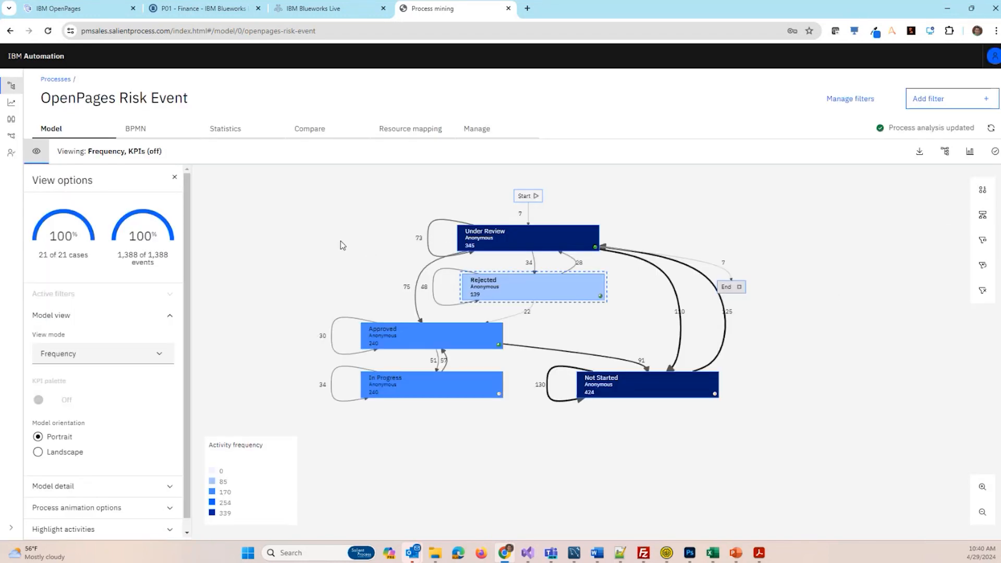
- View the process as a BPMN diagram and examine the connections of the Approved task
click(136, 129)
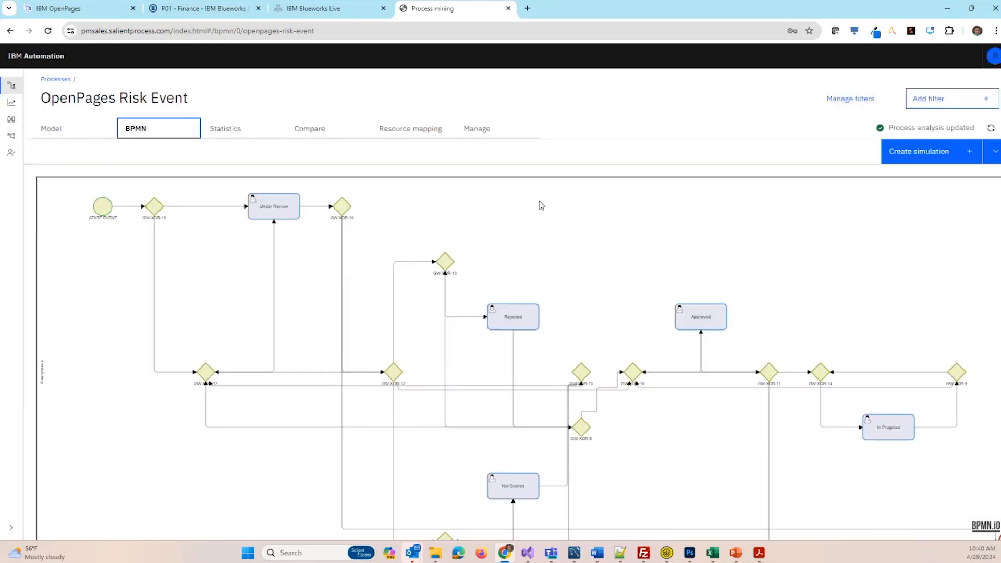
click(699, 309)
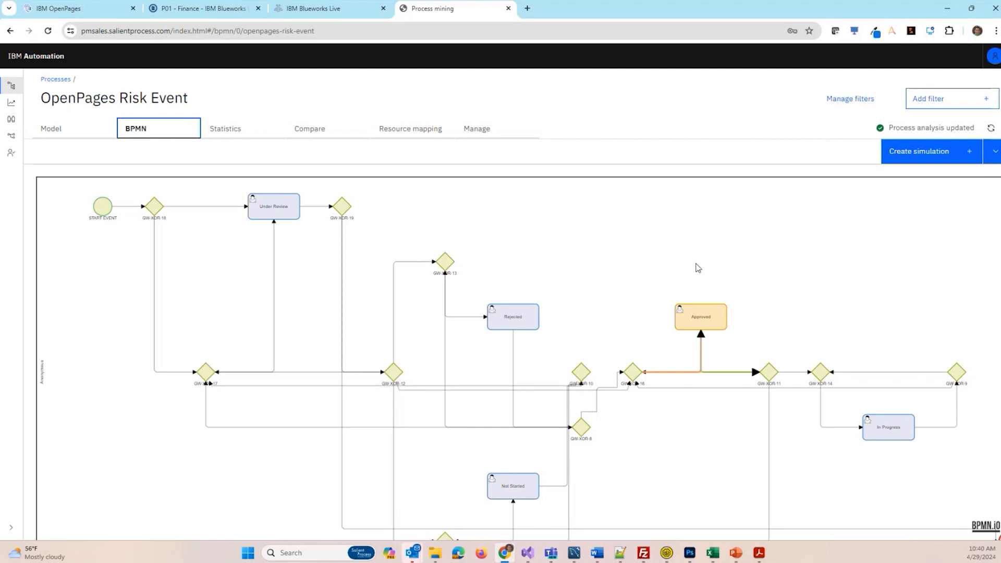
click(995, 151)
click(917, 173)
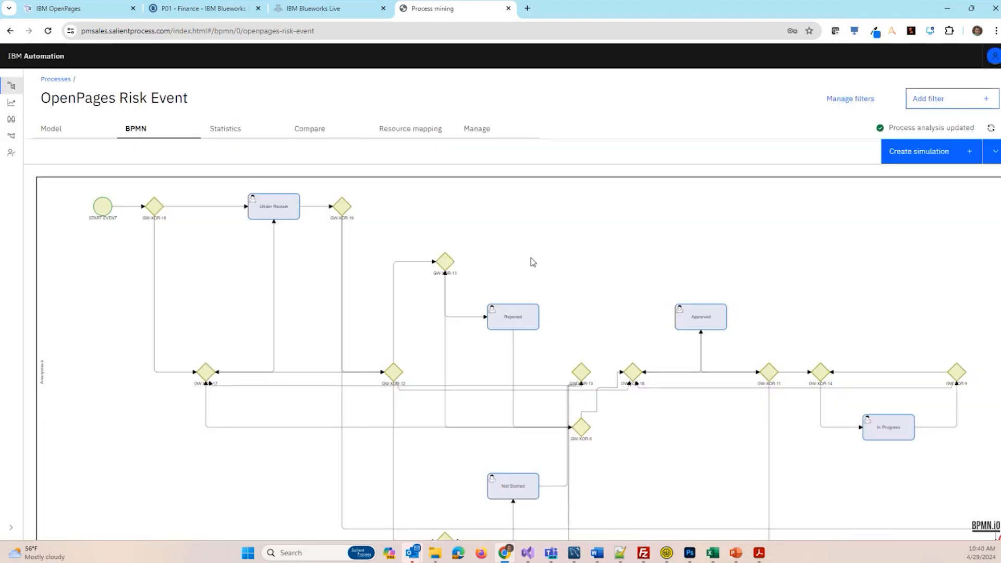
- View the BPMN rules overview and the gateway information for the Under Review activity
click(995, 151)
click(918, 196)
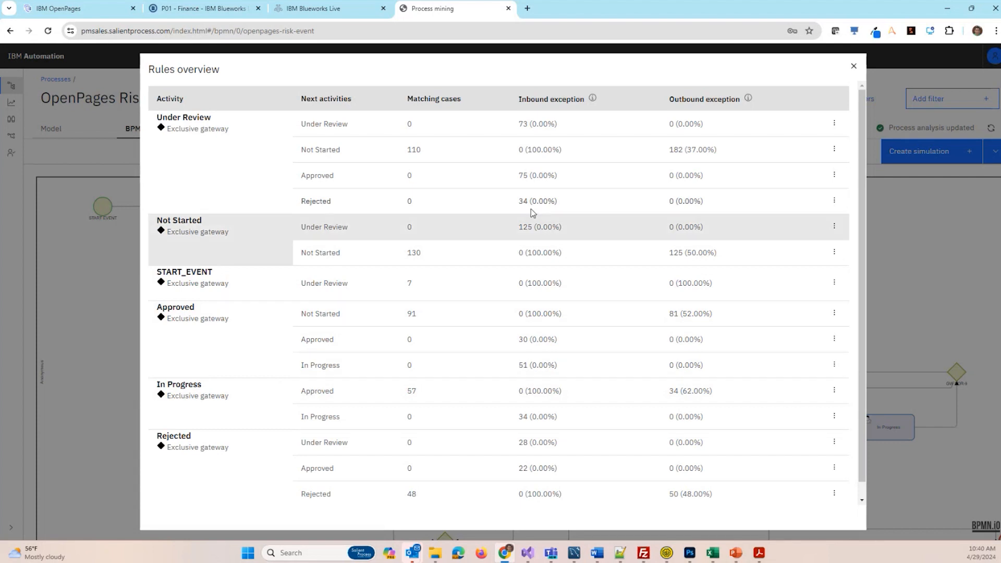
click(834, 124)
click(792, 153)
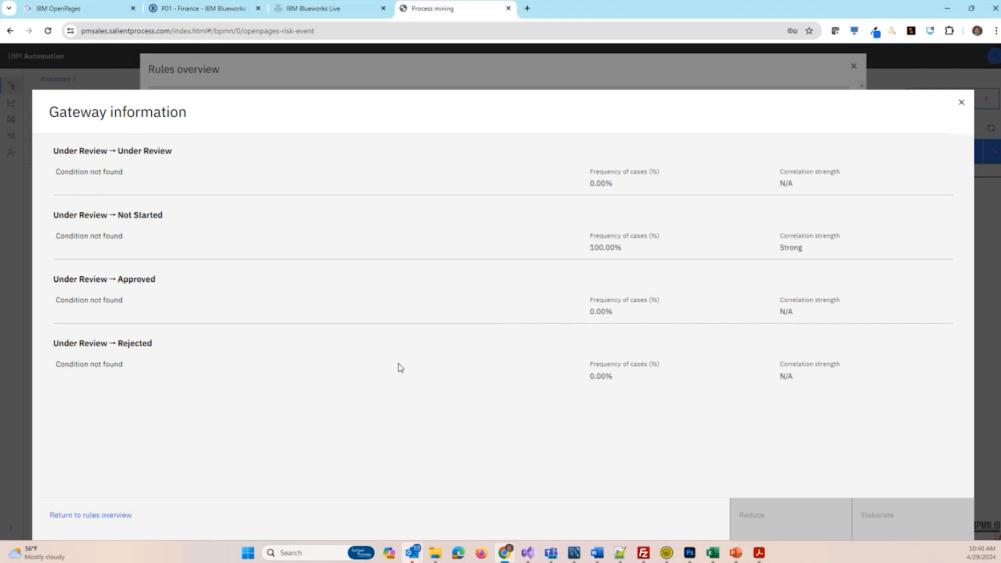
click(961, 102)
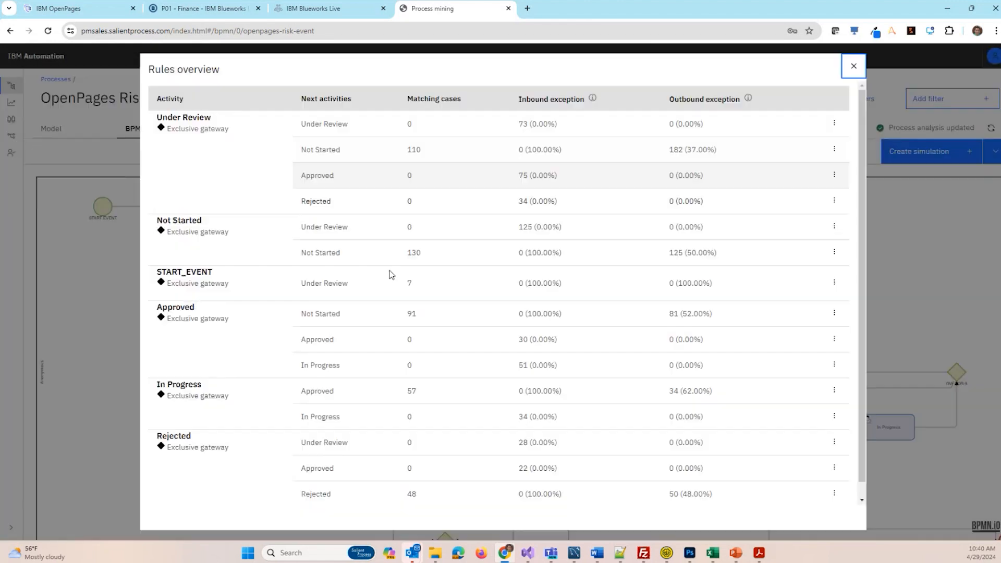
click(853, 67)
- View the process's analytics dashboard and check the details of the North America - Agency Services, EMEA - Corporate Finance and EMEA trading cases
click(11, 102)
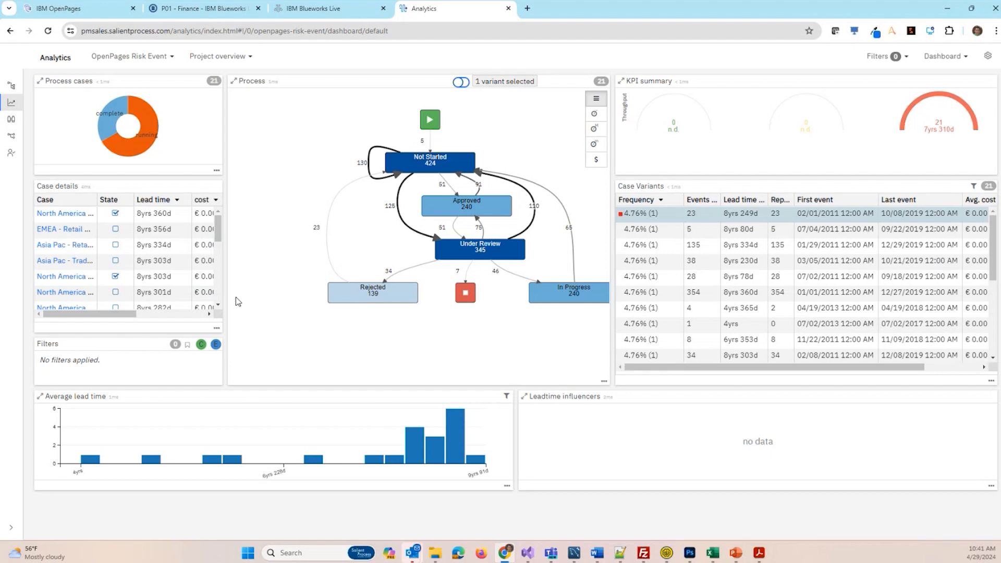
scroll(62, 295, down, 1)
scroll(63, 294, down, 3)
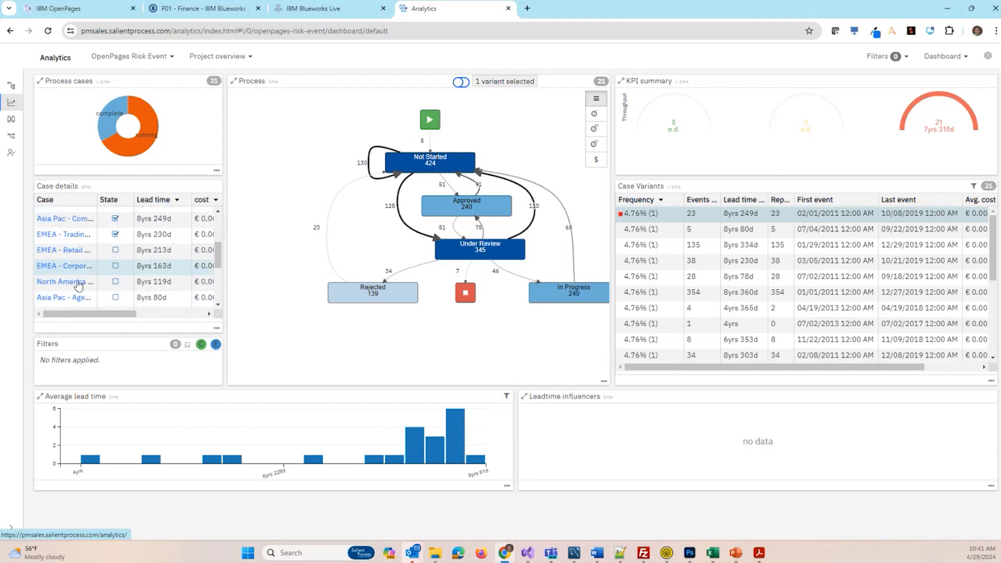
click(62, 282)
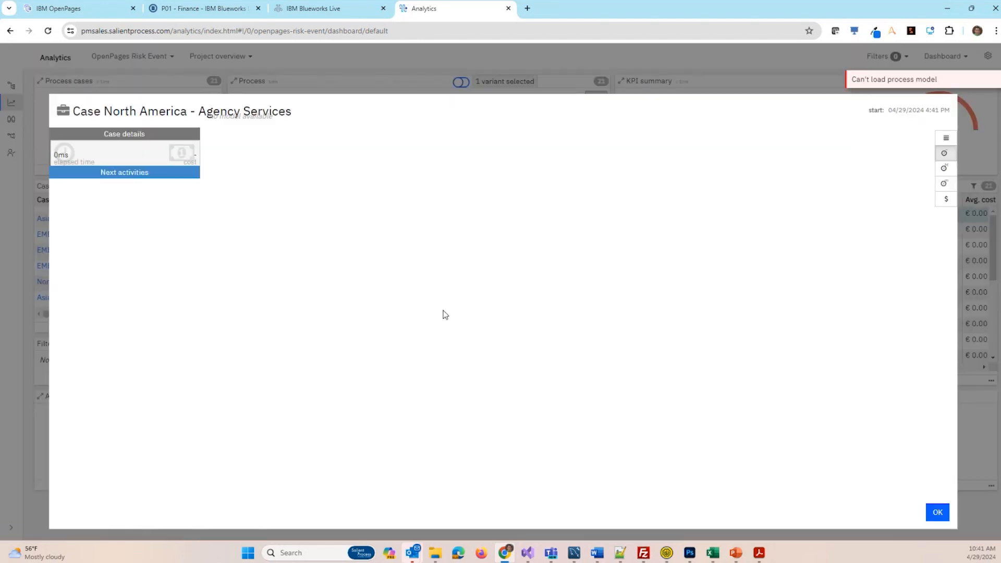
click(937, 512)
click(70, 266)
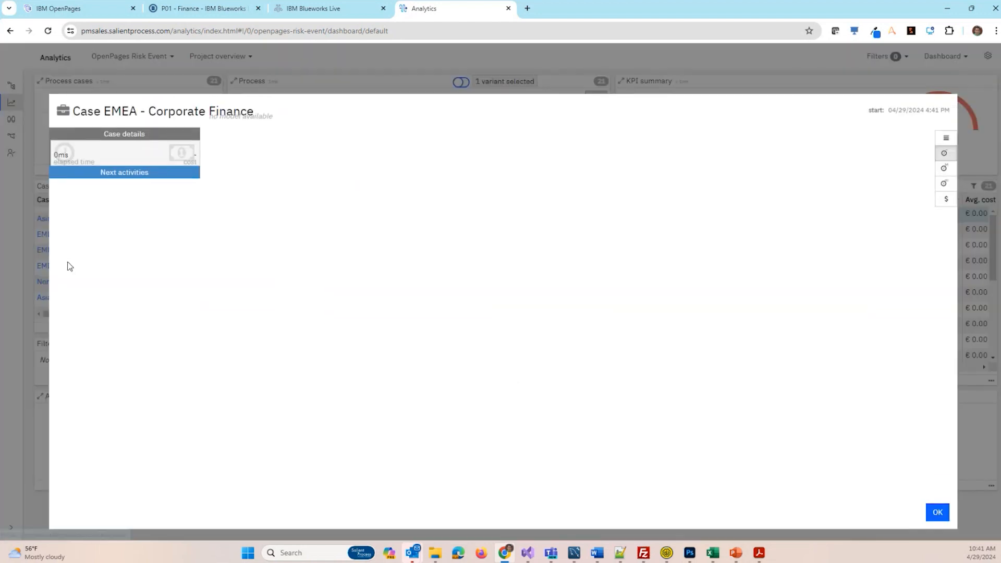
click(937, 513)
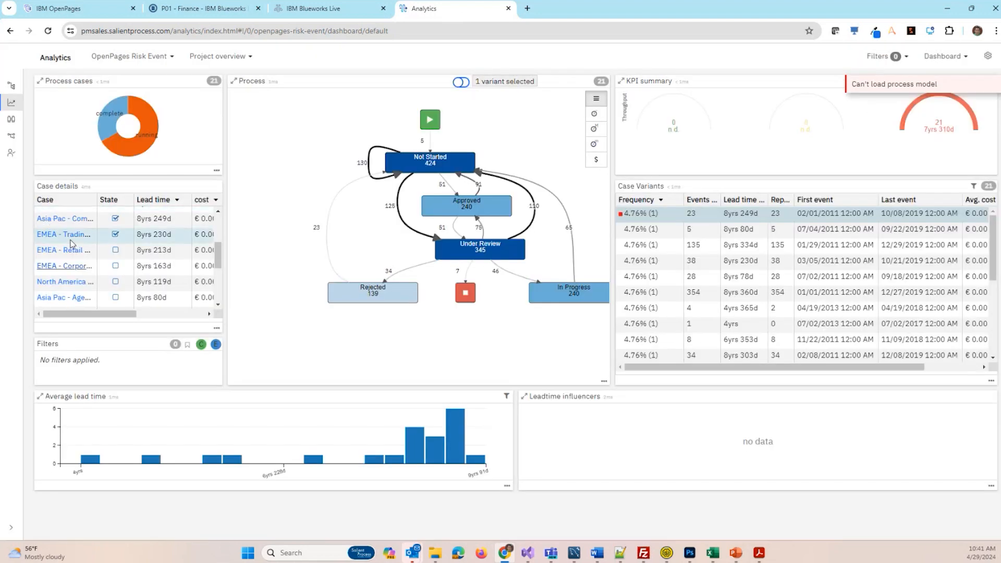
click(71, 238)
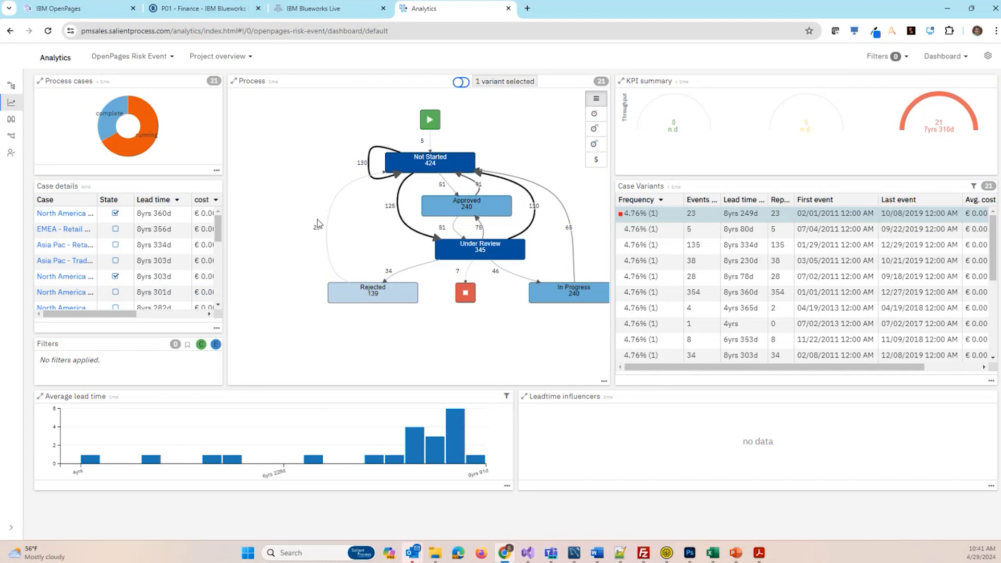
key(alt+Tab)
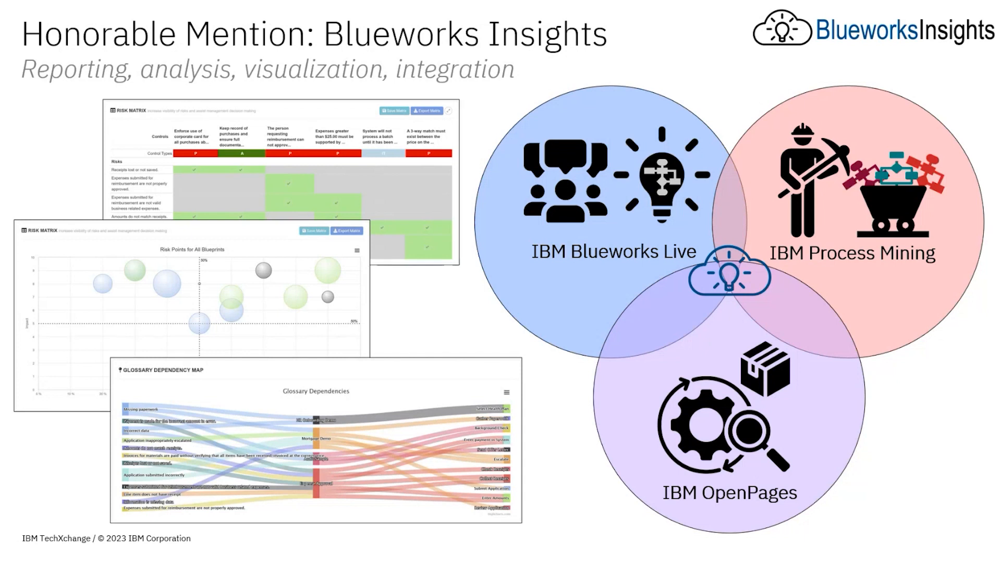
key(Right)
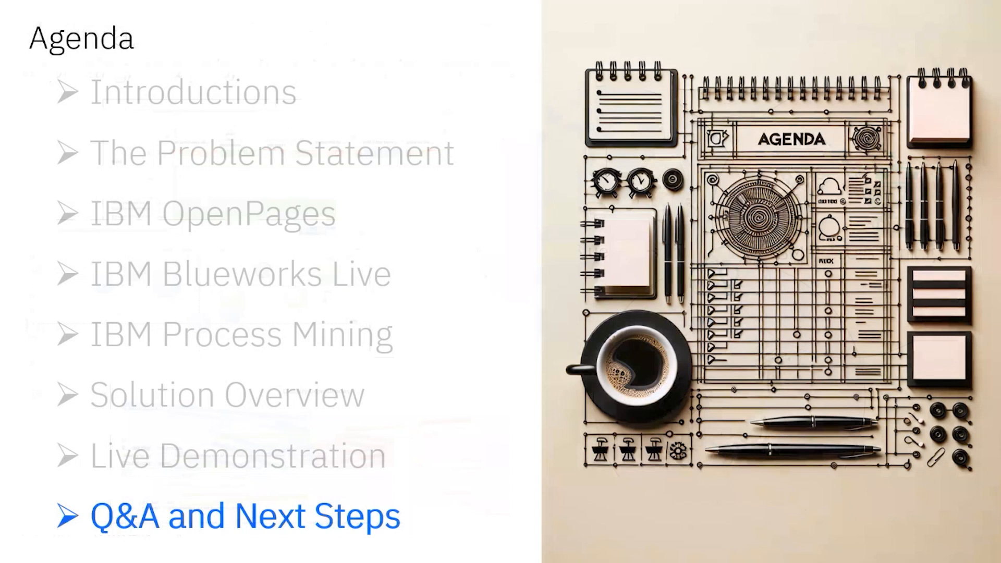
key(Right)
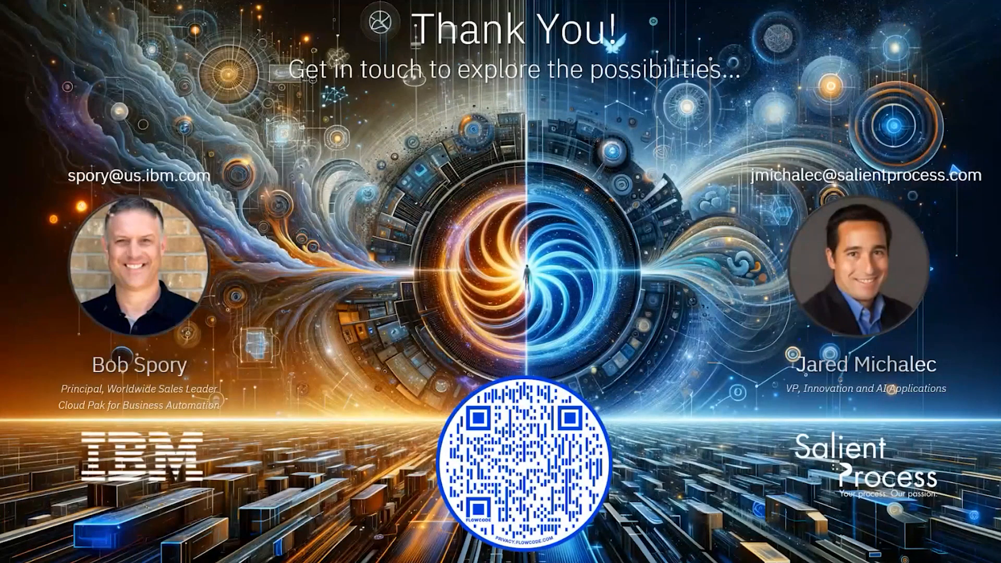